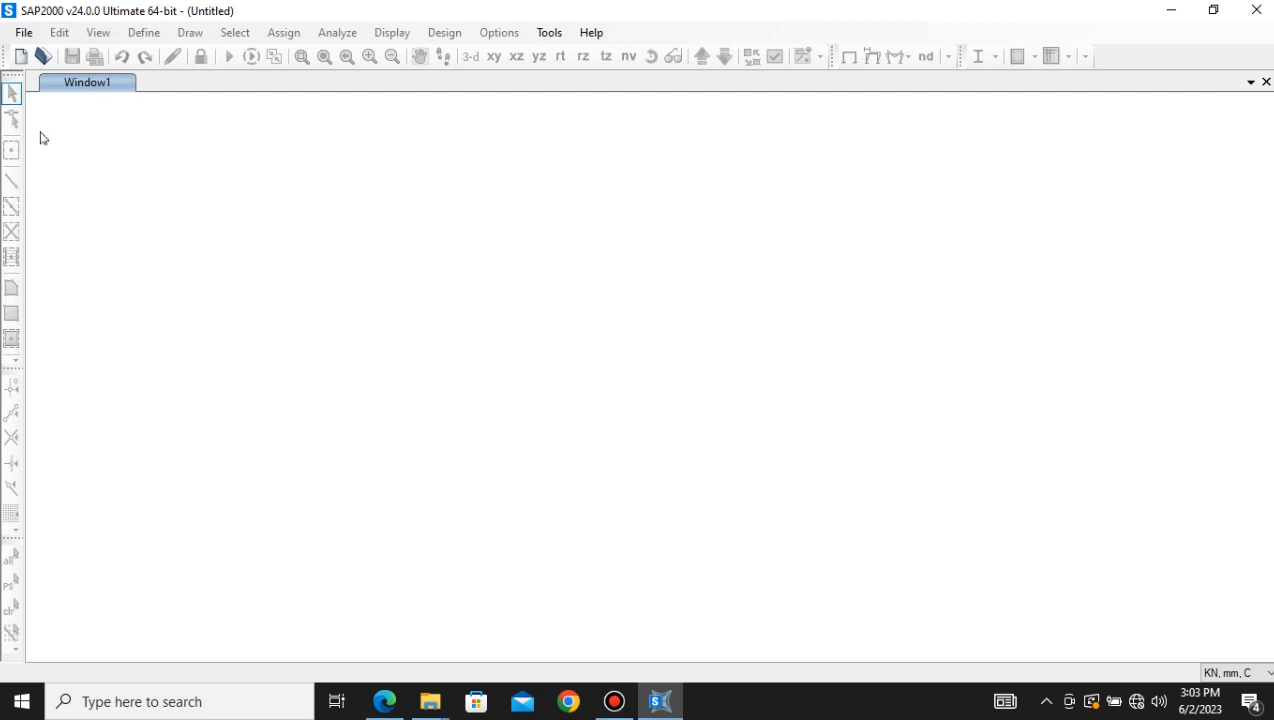
- Start a new model from default settings with units KN, m, C and India as the default materials
left_click(24, 36)
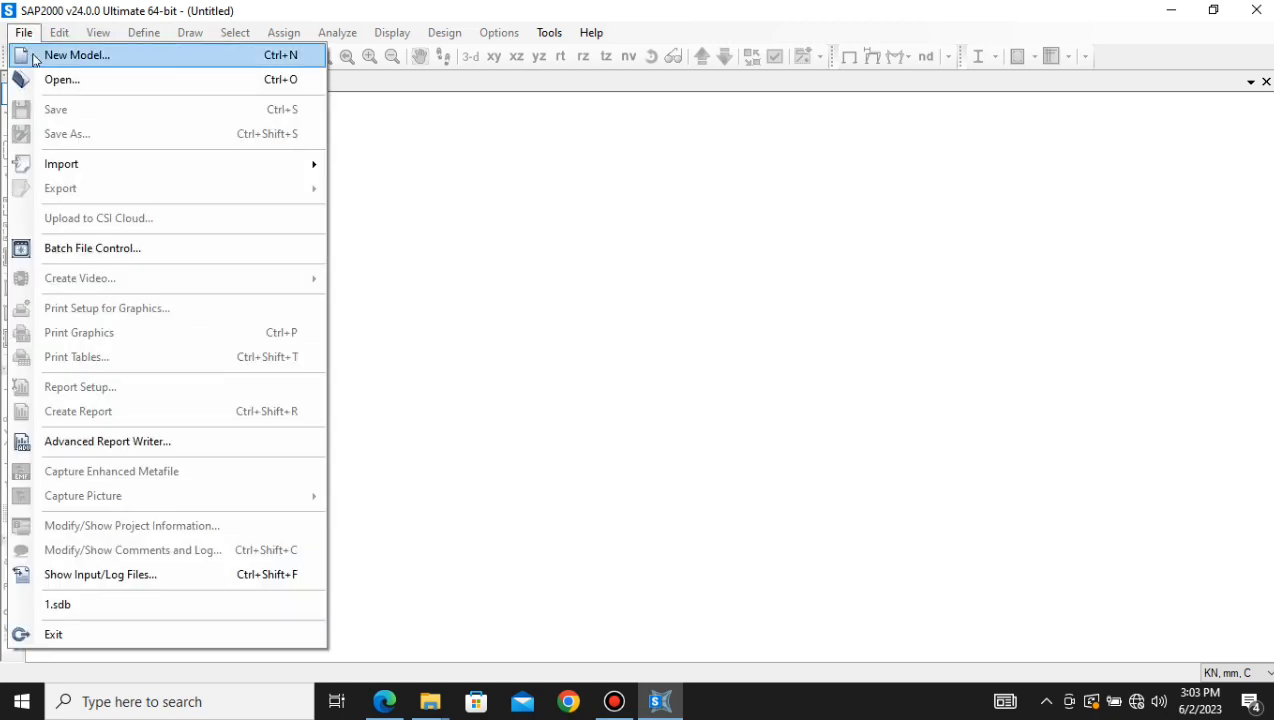
left_click(38, 56)
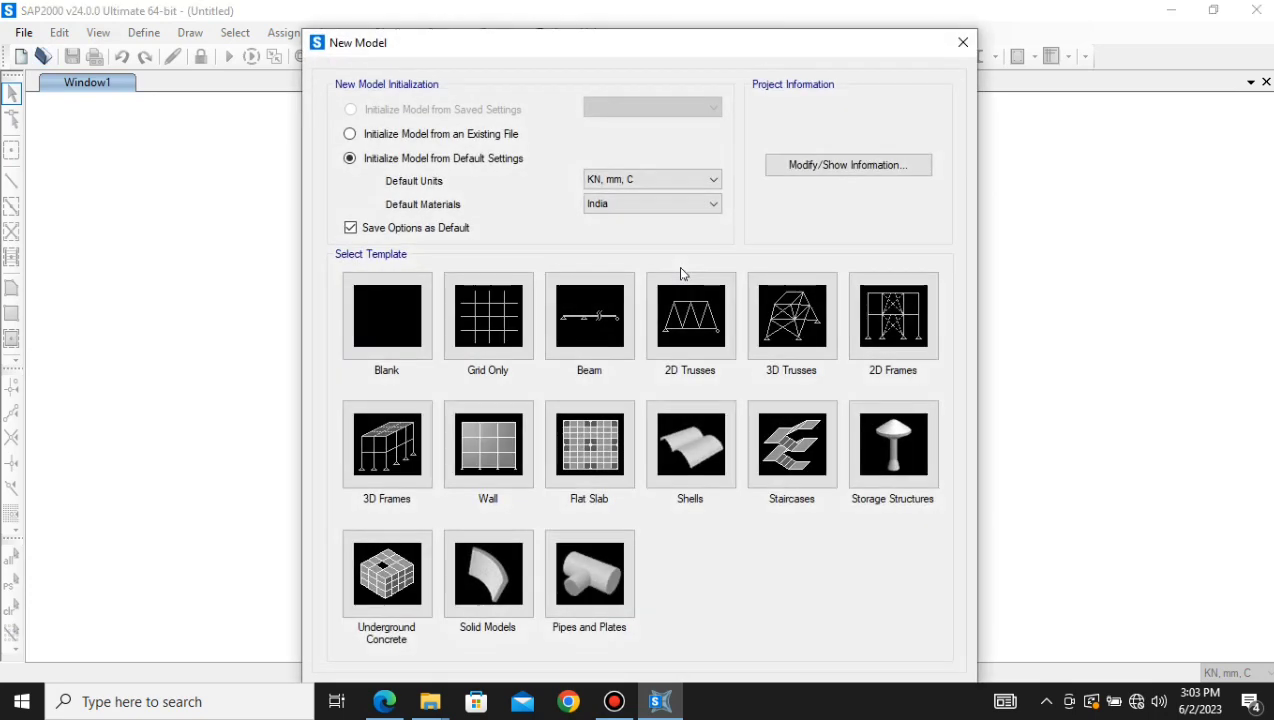
left_click_drag(630, 58, 587, 40)
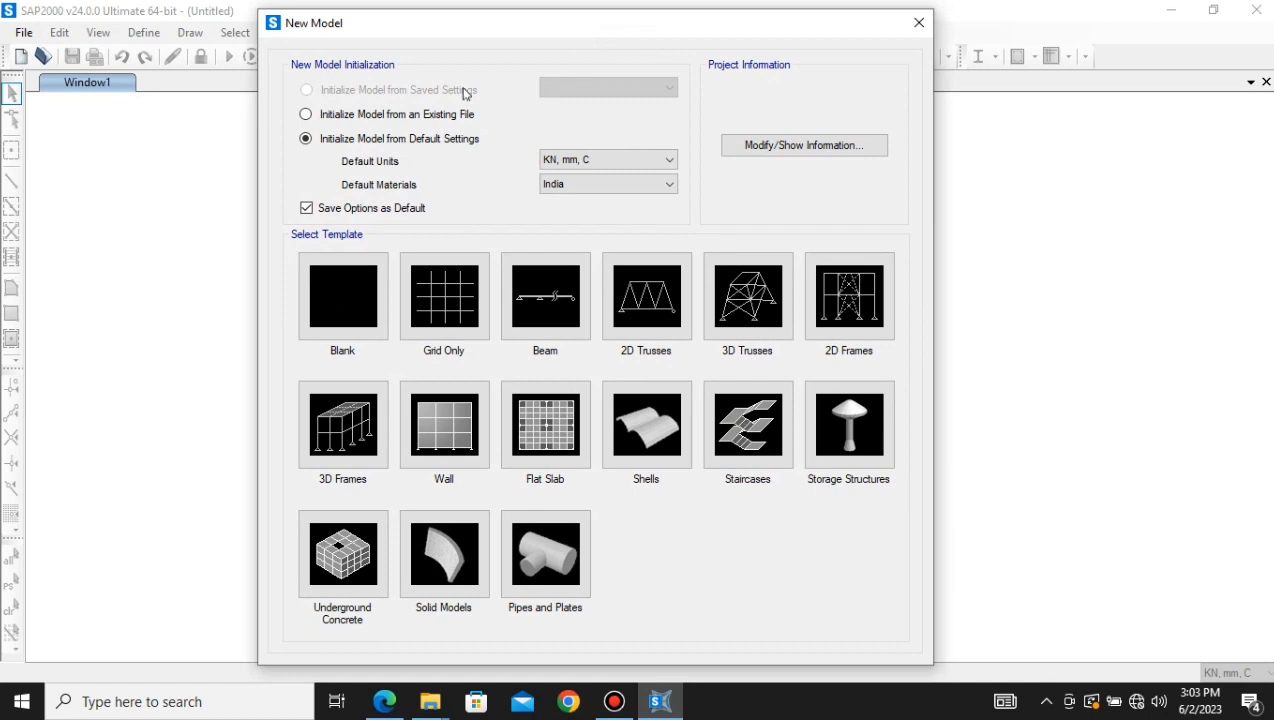
left_click(612, 165)
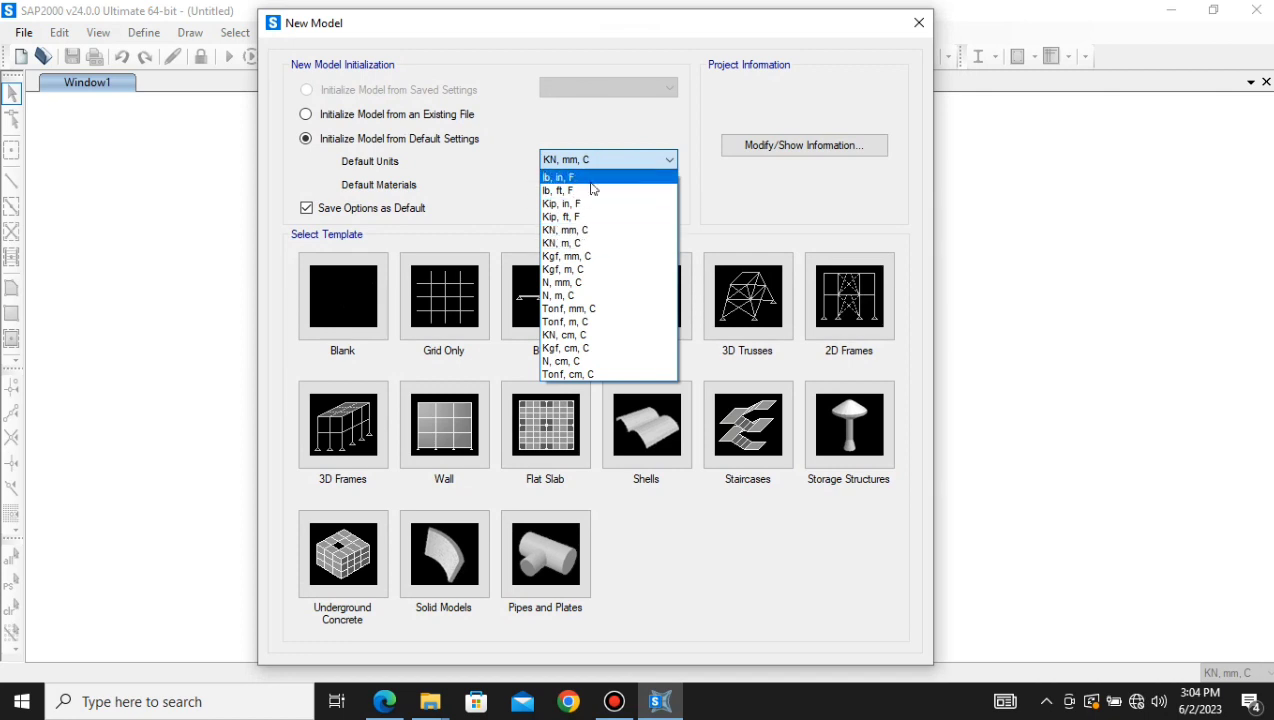
left_click(592, 245)
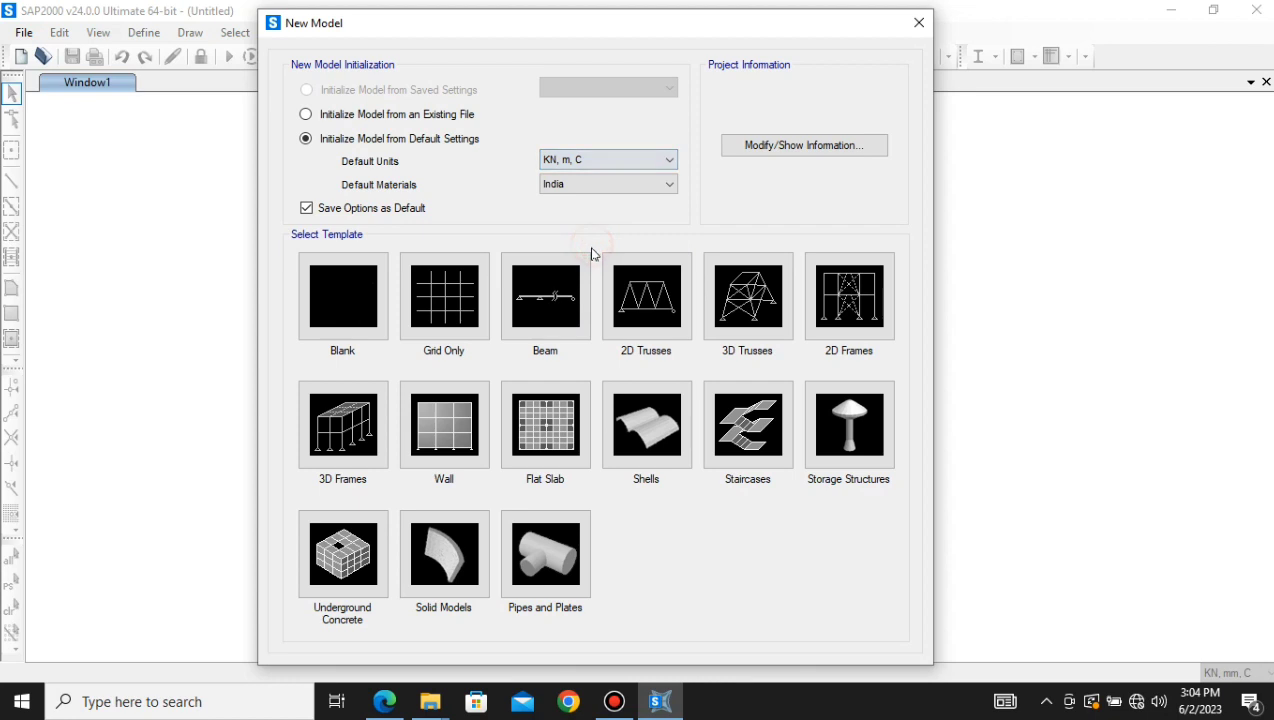
left_click(576, 184)
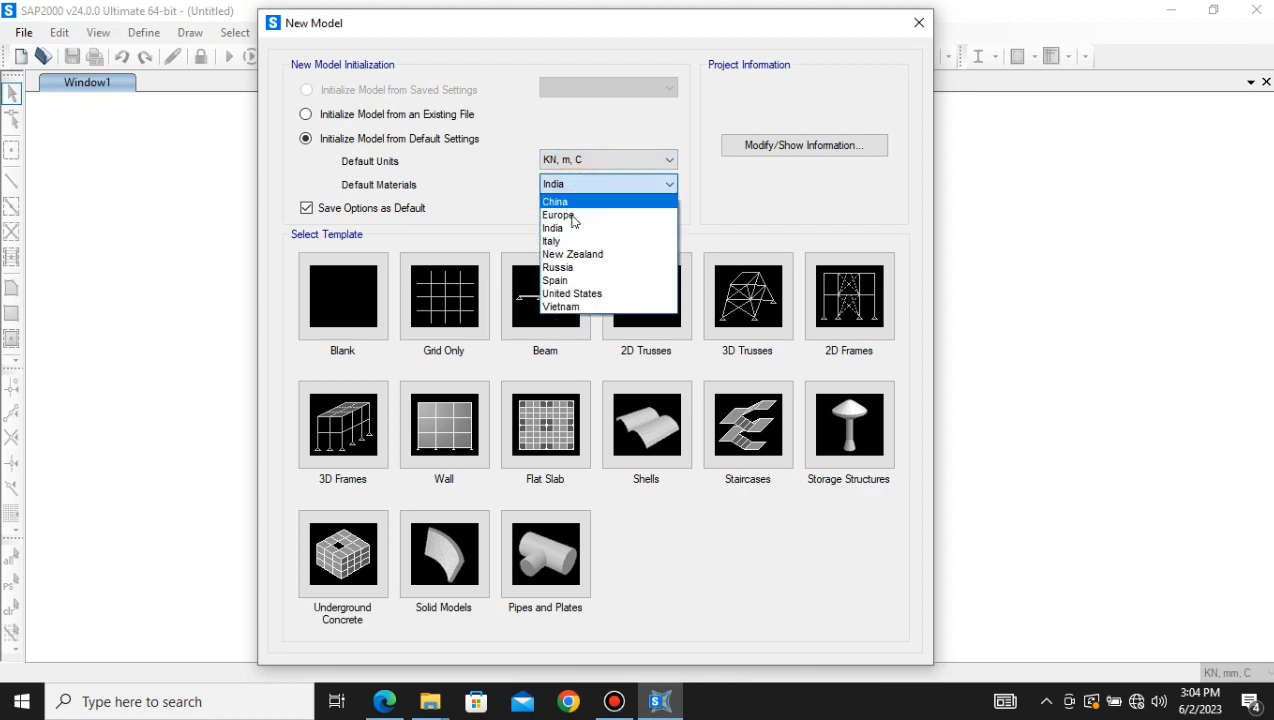
left_click(569, 230)
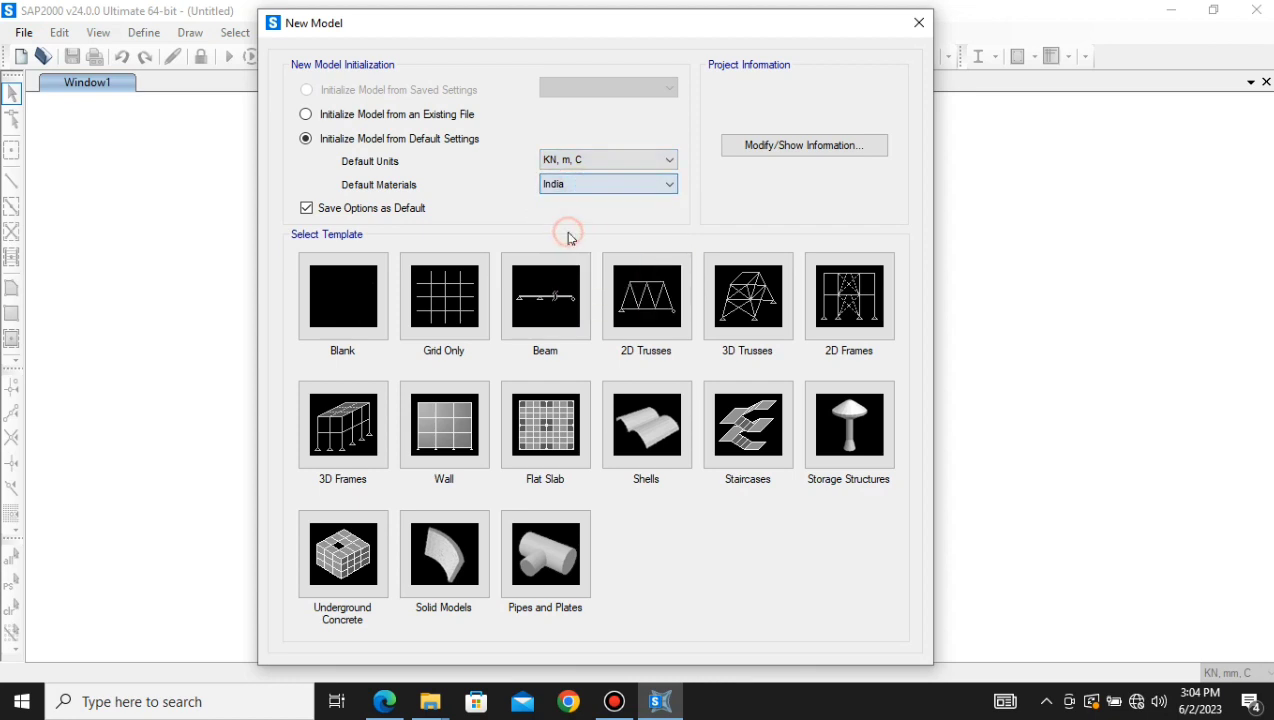
- Look over the project information list for the new model and close it without entering data
left_click(797, 147)
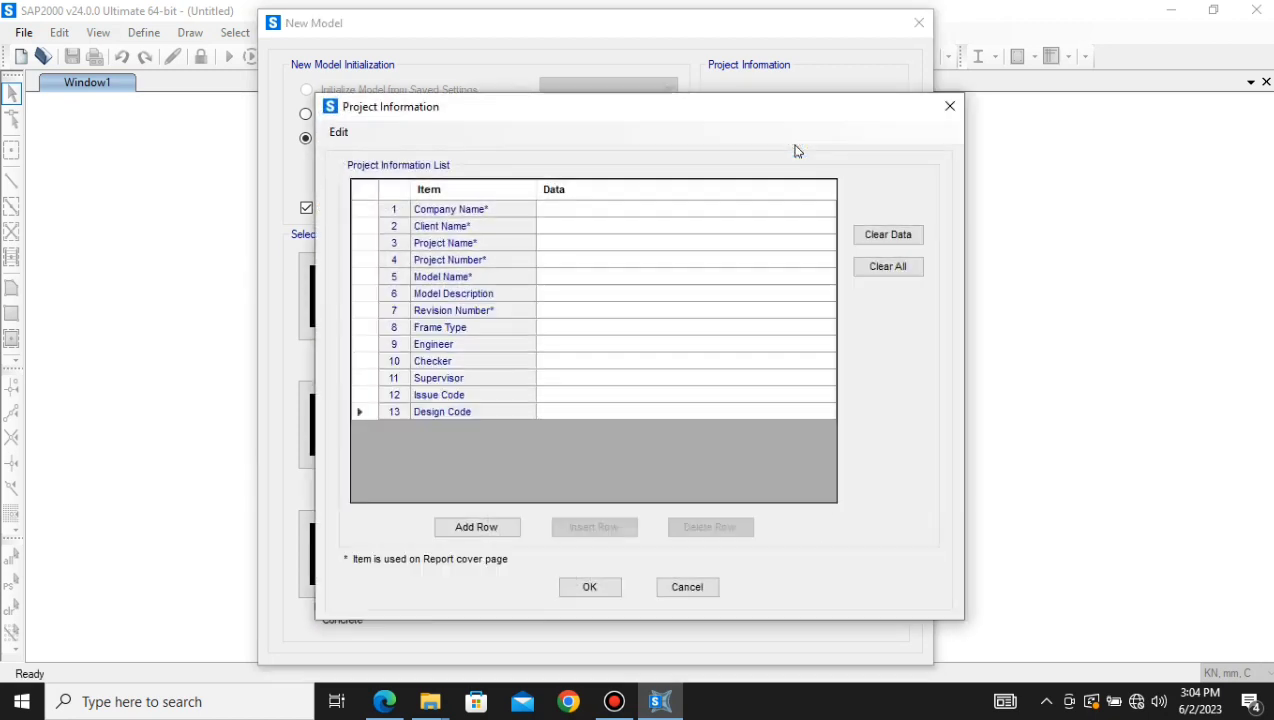
left_click_drag(784, 122, 735, 120)
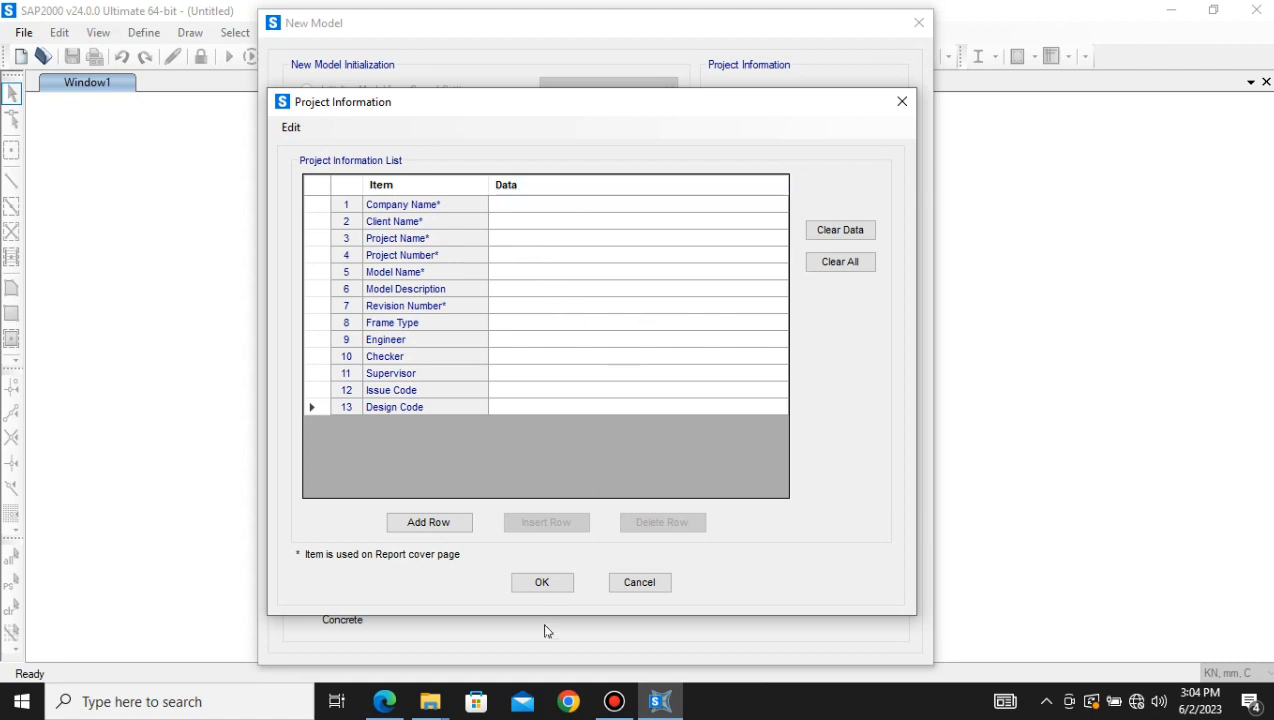
left_click(900, 103)
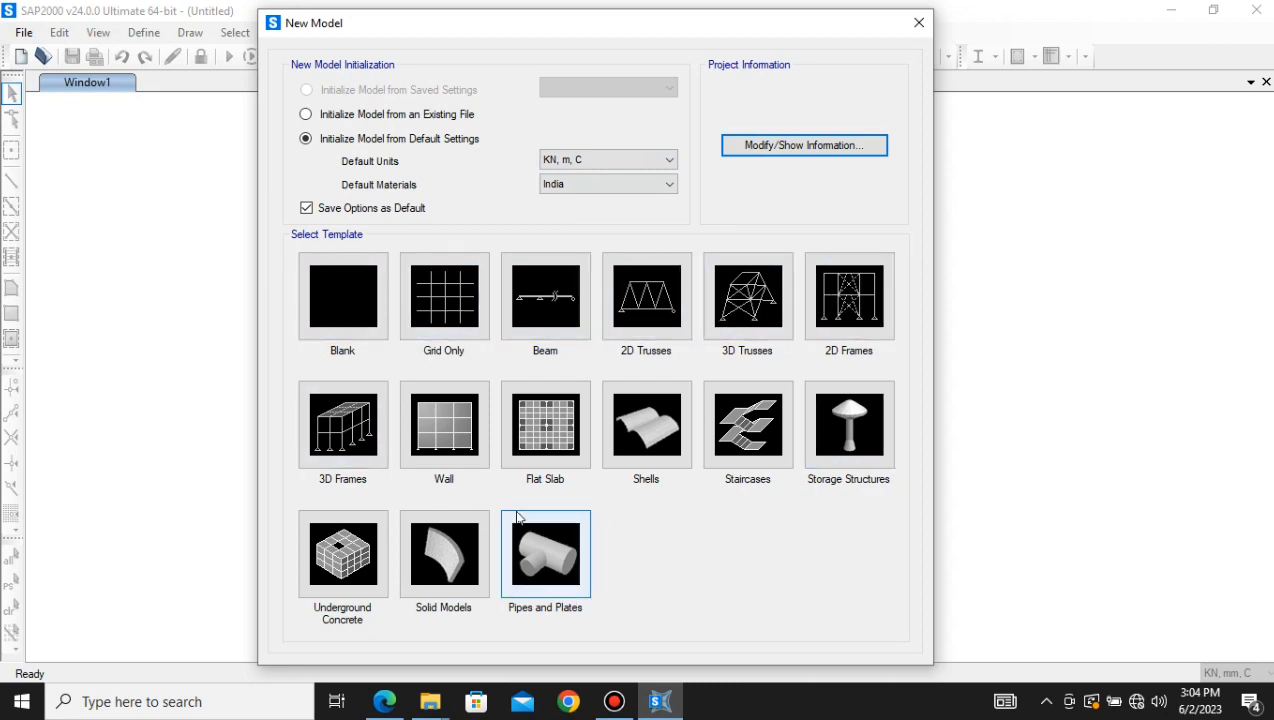
- Choose the Grid Only template and set the number of grid lines to 5 in X, 3 in Y and 4 in Z
left_click(440, 305)
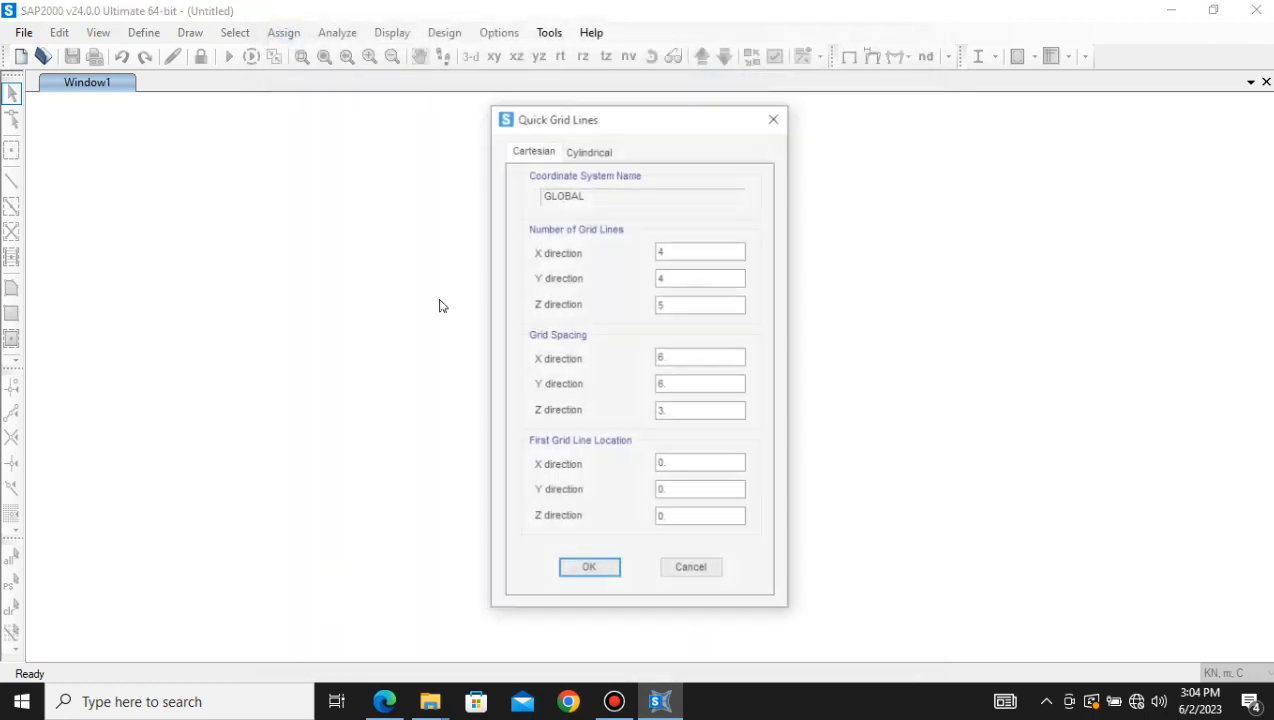
left_click_drag(594, 119, 575, 58)
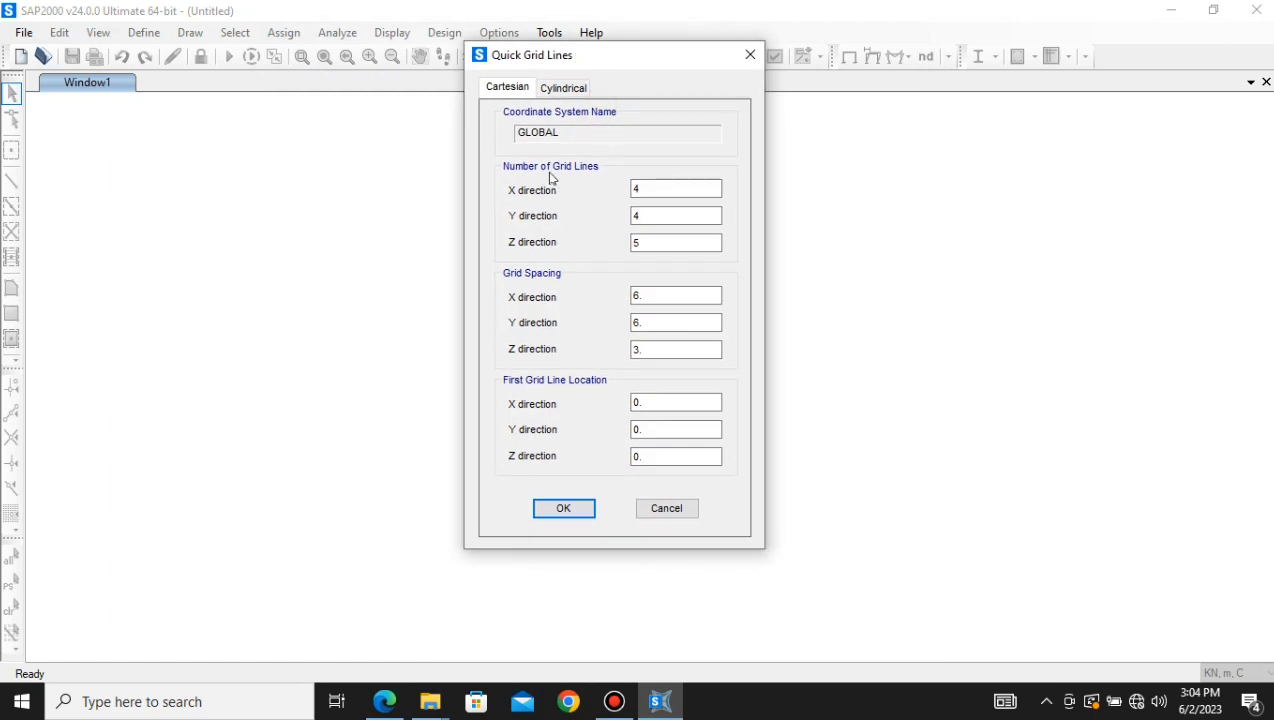
left_click(648, 189)
left_click(648, 210)
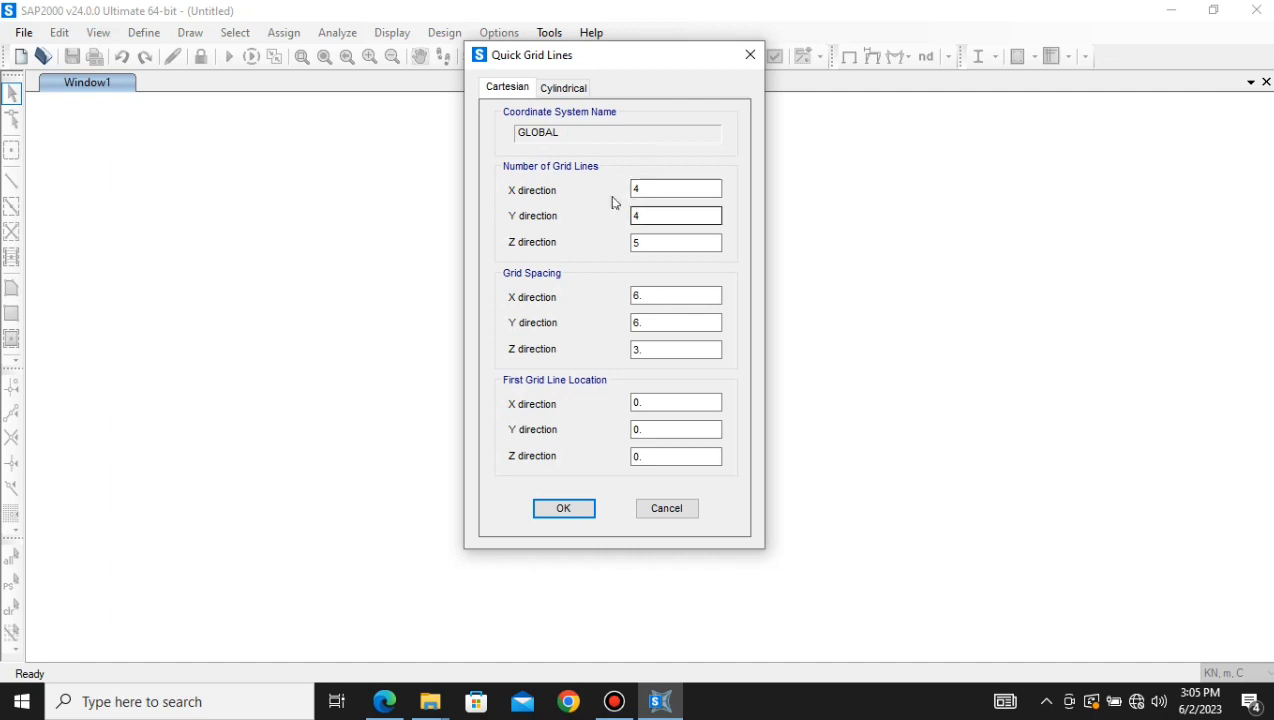
left_click(657, 216)
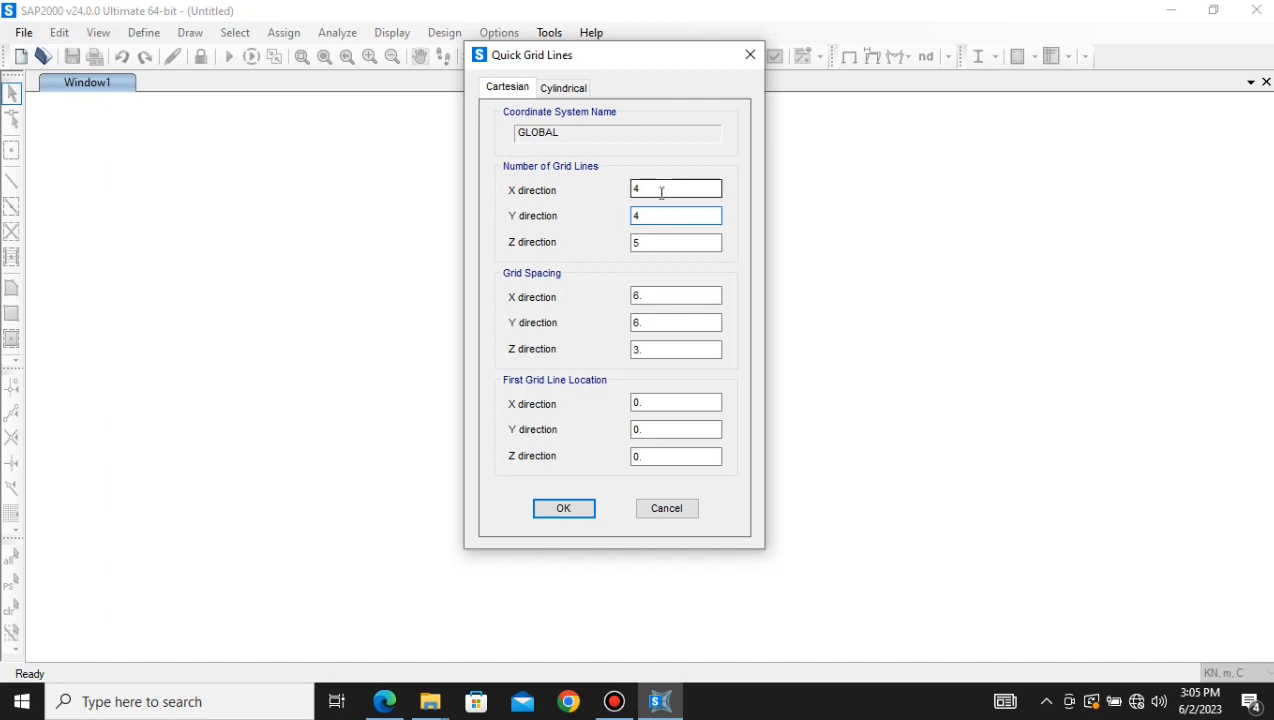
left_click(661, 193)
type("5")
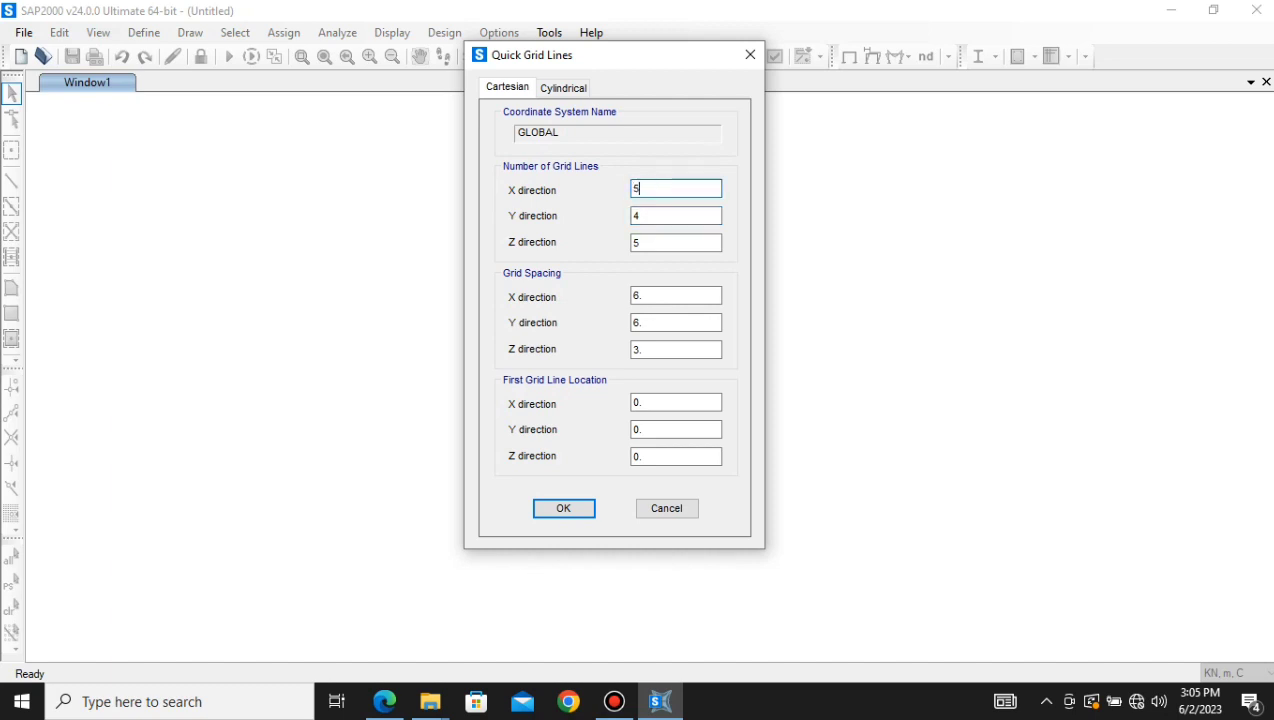
left_click(688, 215)
key("BackSpace")
type("3")
left_click(665, 248)
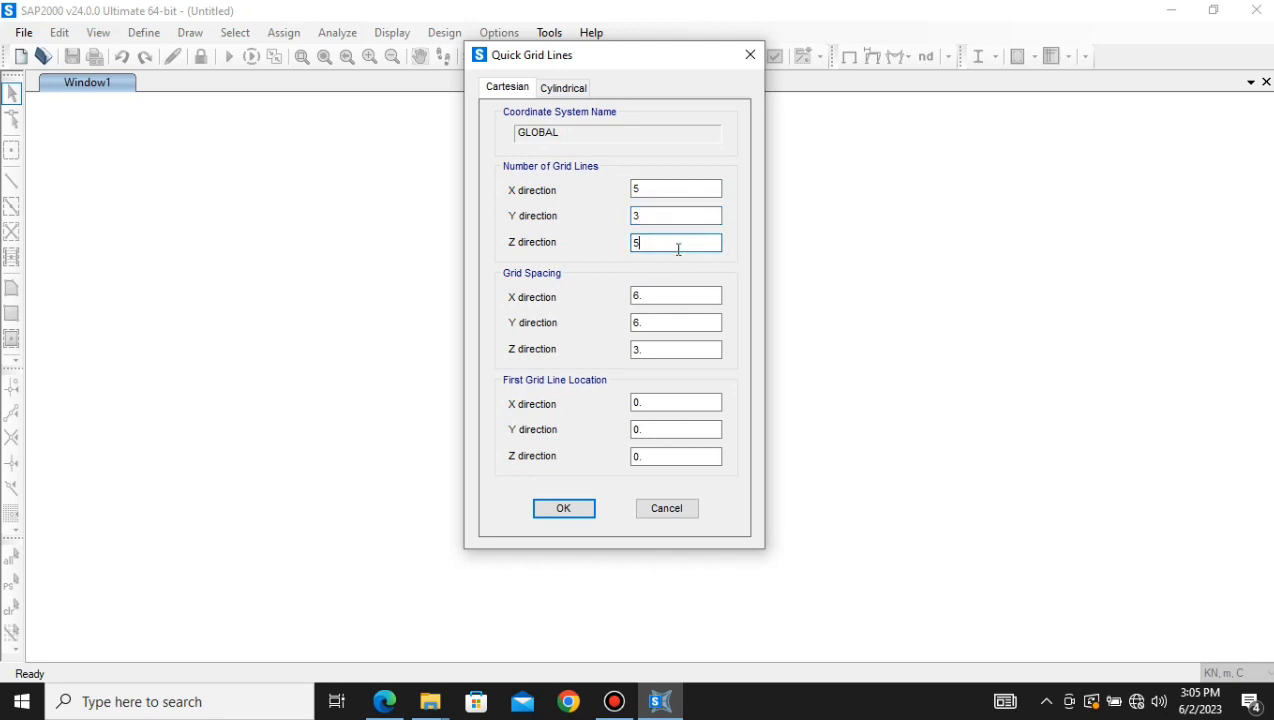
key("BackSpace")
type("4")
- Set the grid spacing to 5 m in Y and 2.5 m in Z, and create the grid
left_click(664, 294)
double_click(653, 324)
key("Delete")
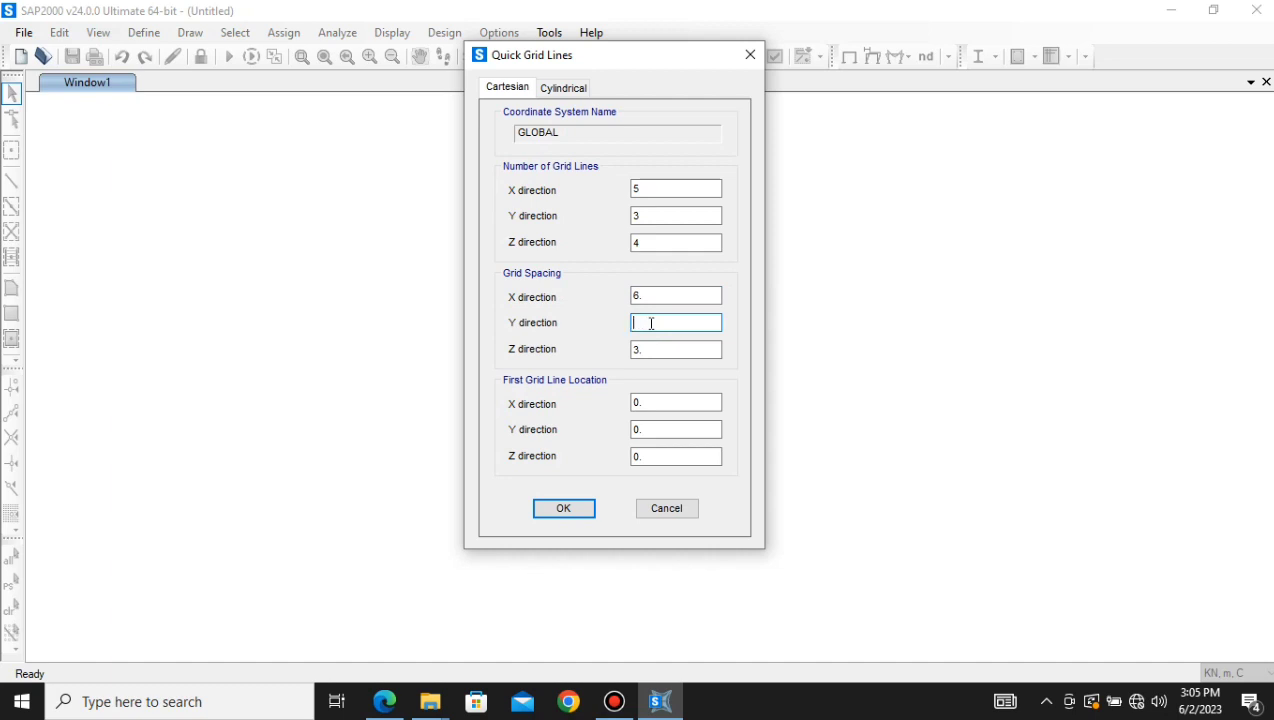
type("5")
left_click(655, 347)
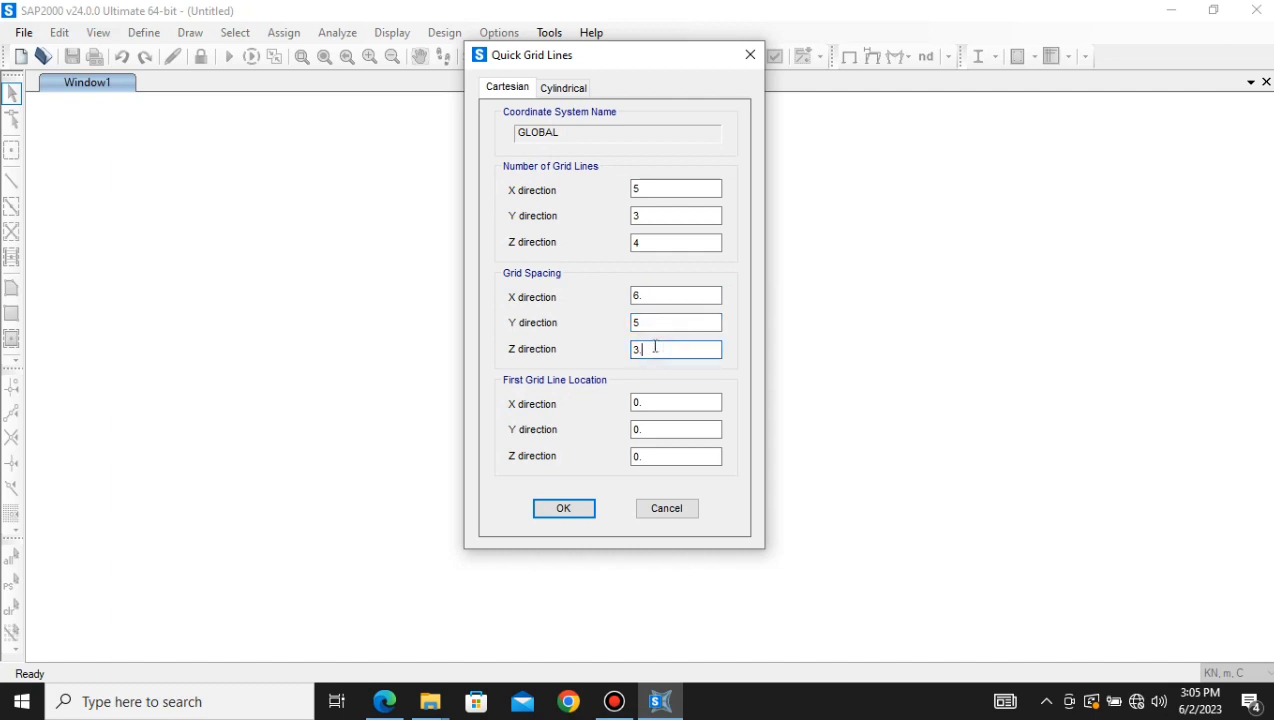
key("BackSpace")
key("BackSpace")
type("2.5")
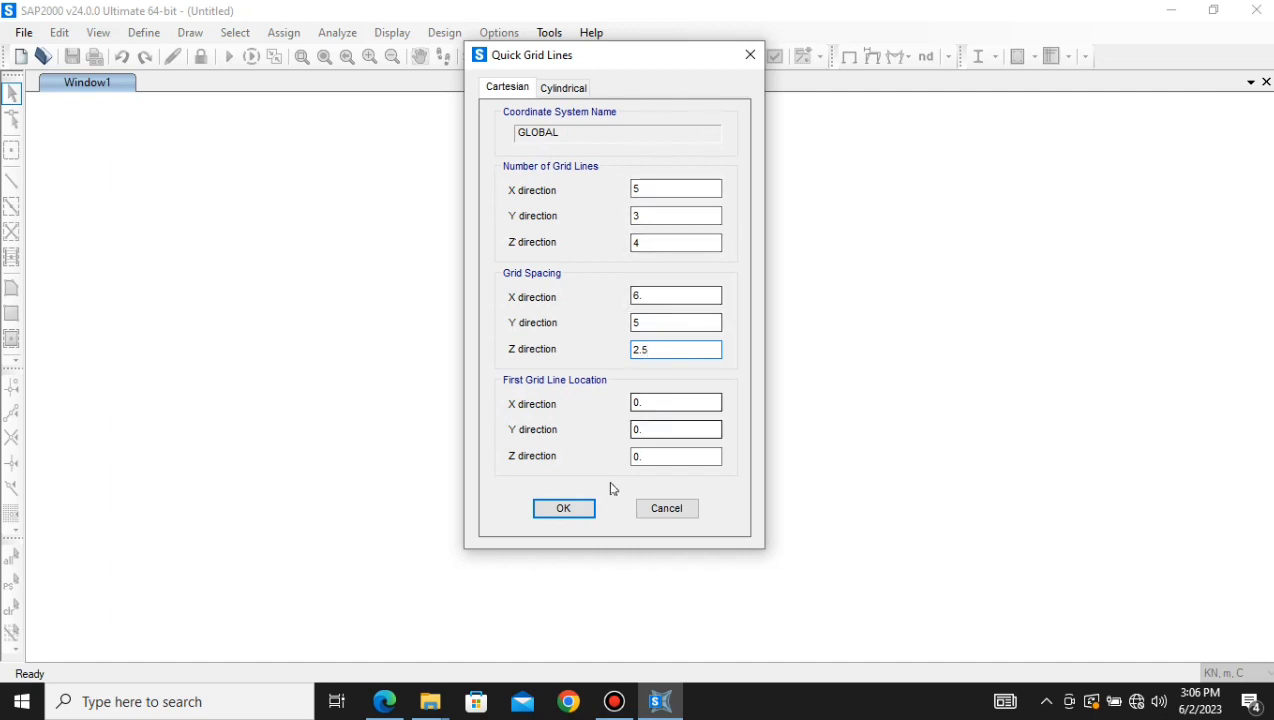
left_click(563, 508)
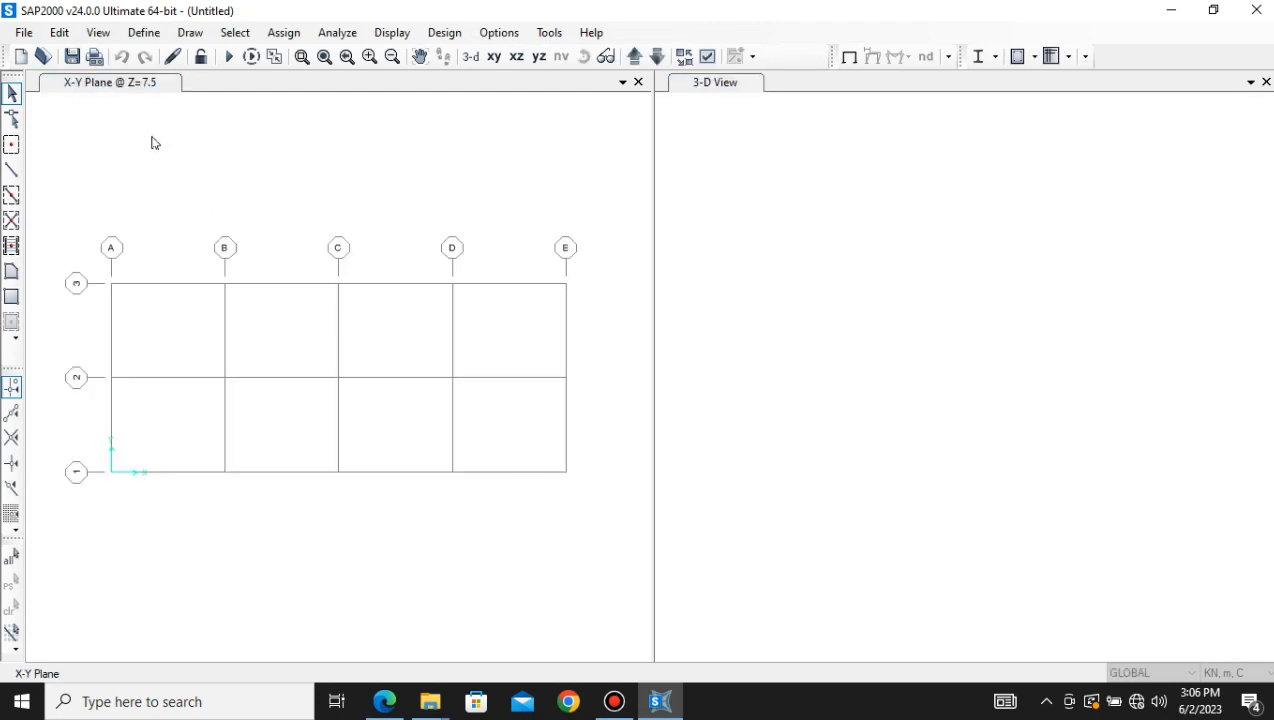
- Step the X-Y plan view through the grid levels from Z=7.5 down to Z=0 and back up, ending at Z=0
left_click(119, 94)
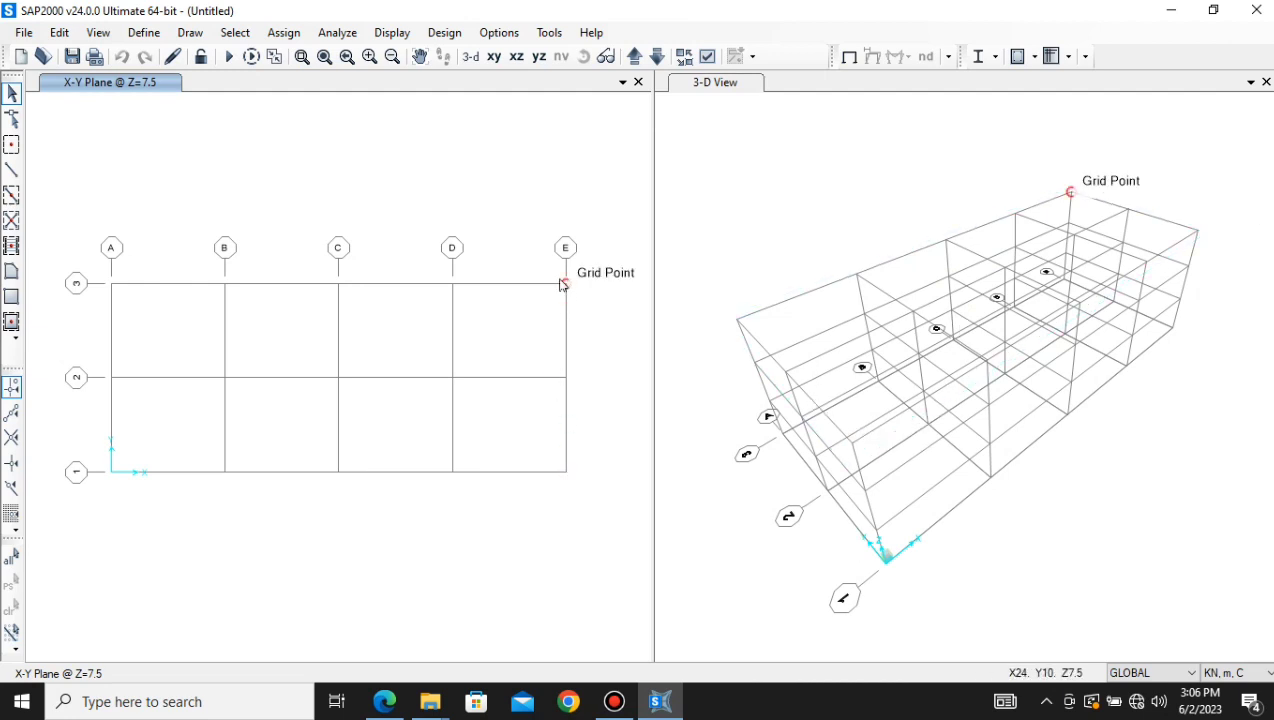
left_click(427, 287)
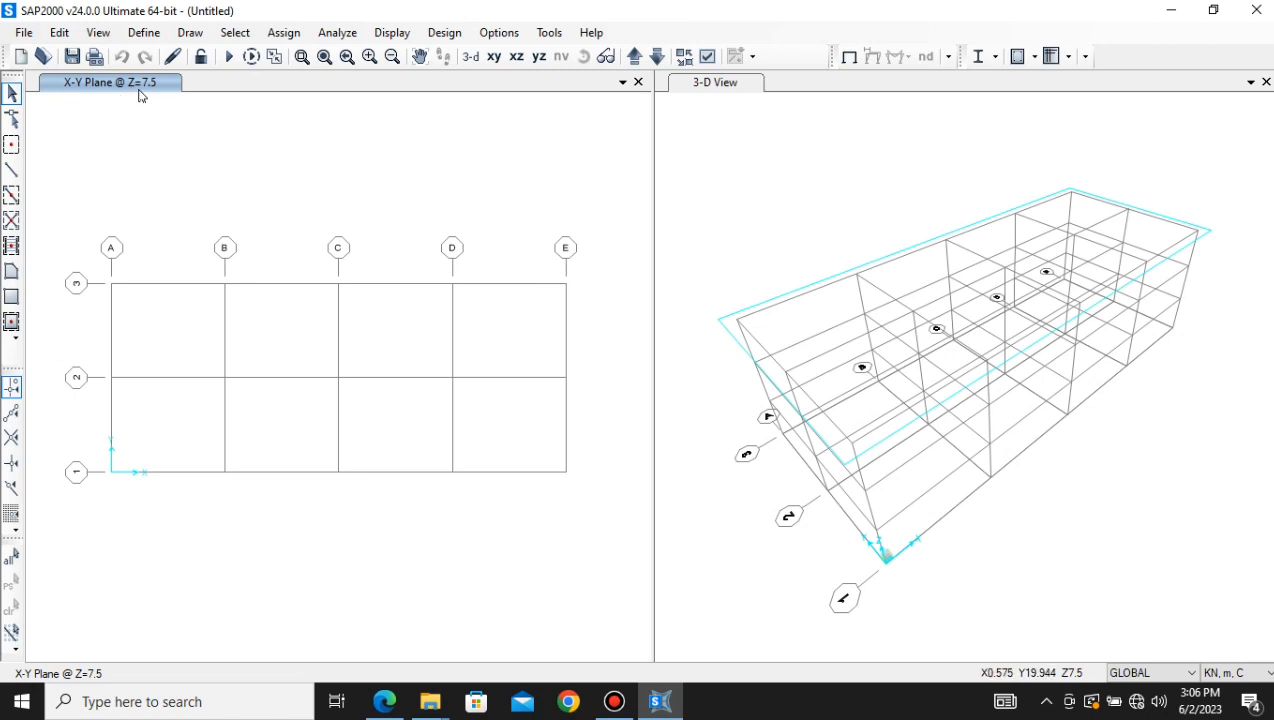
left_click(657, 57)
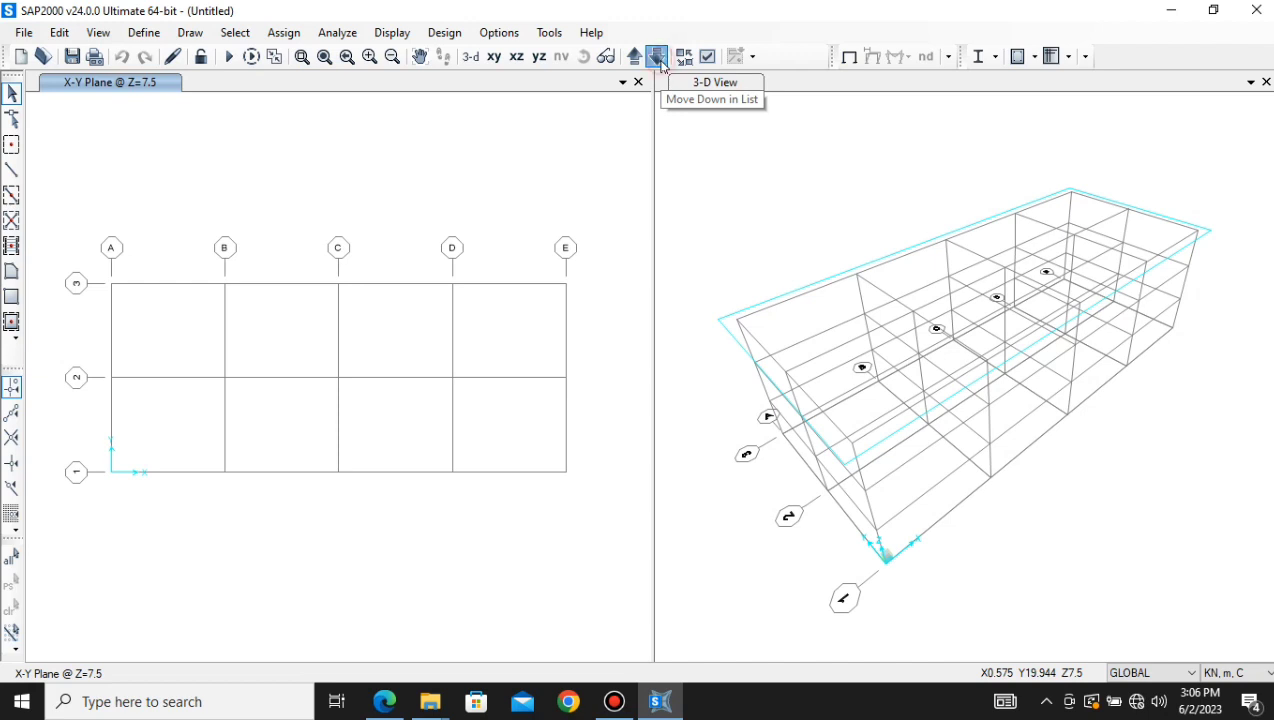
left_click(657, 57)
left_click(657, 57)
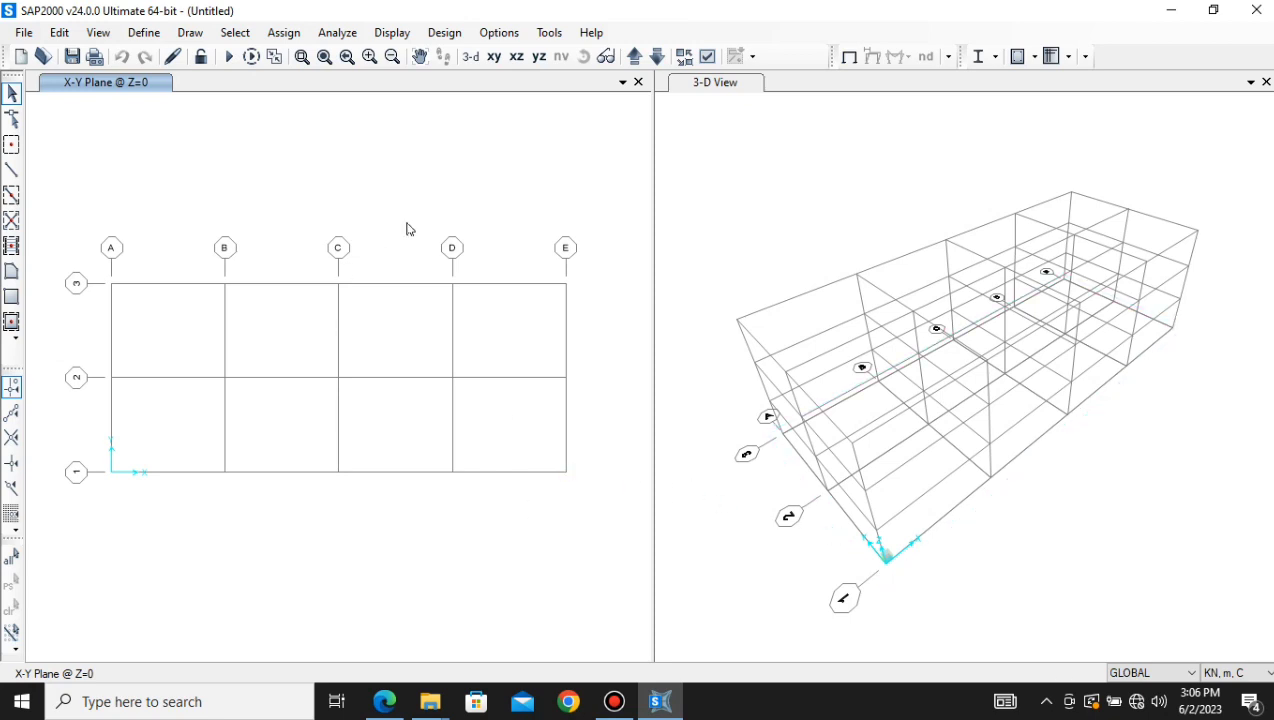
left_click(636, 57)
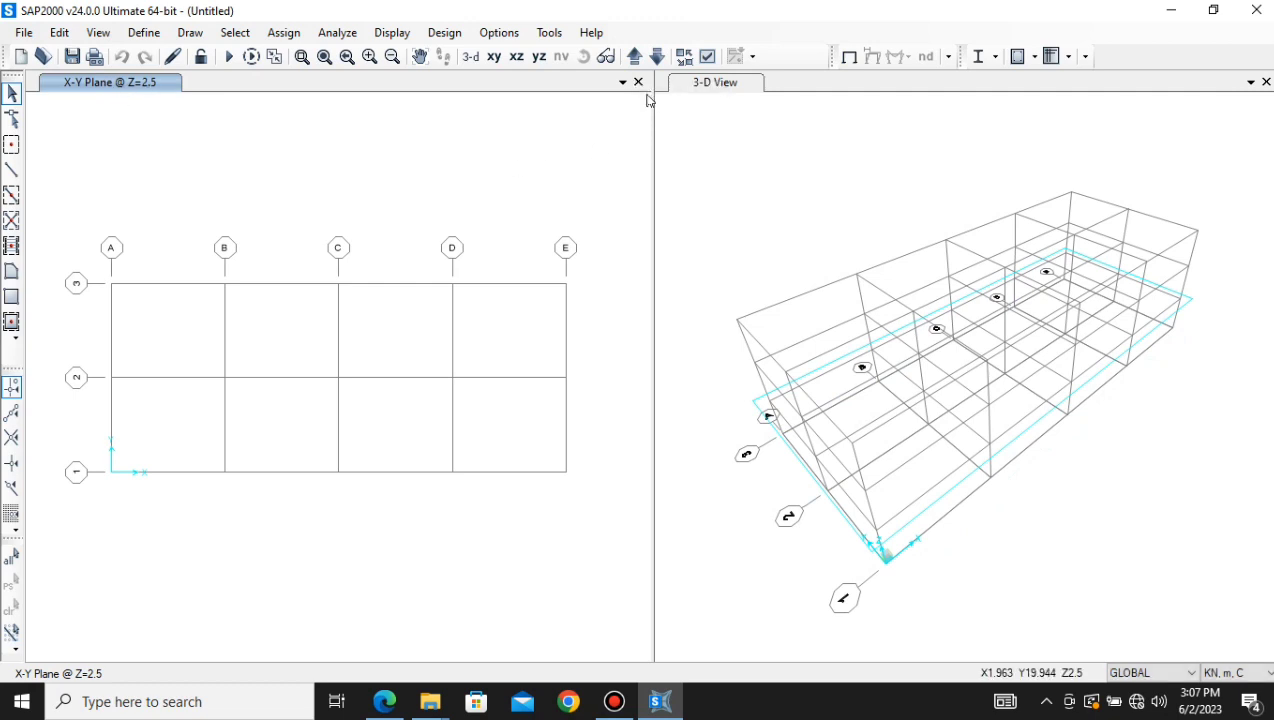
left_click(635, 57)
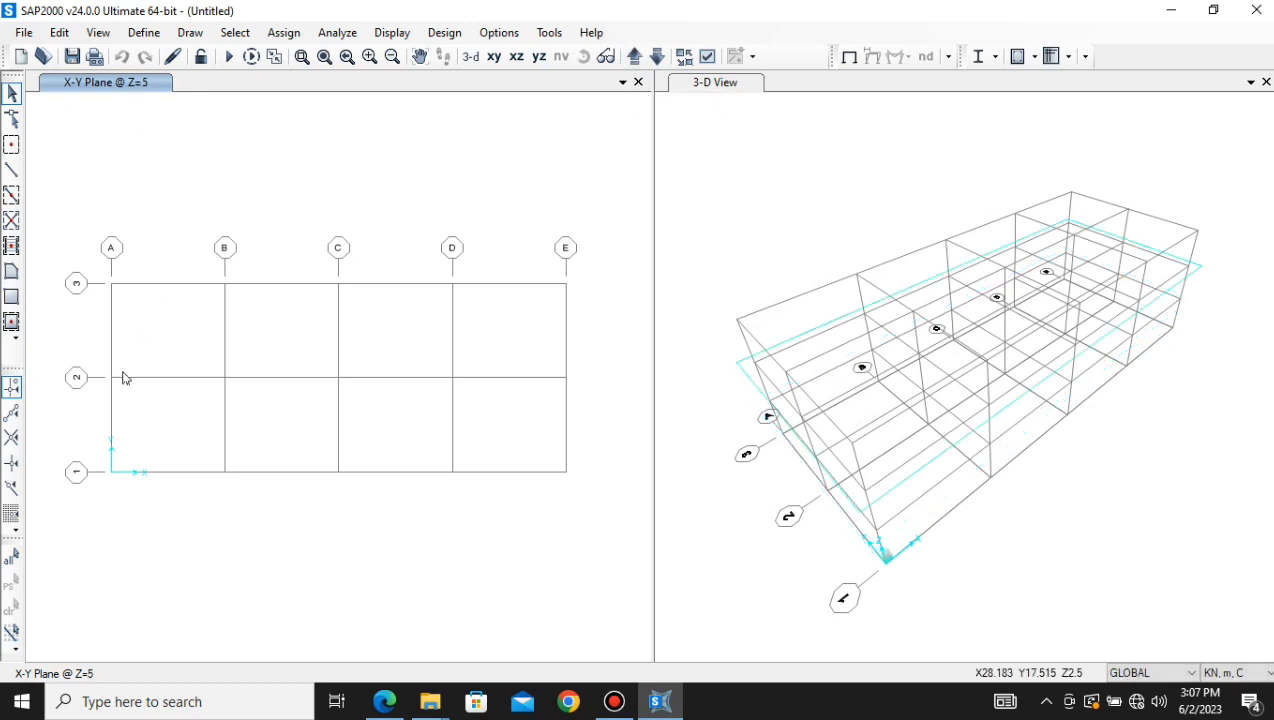
left_click(634, 57)
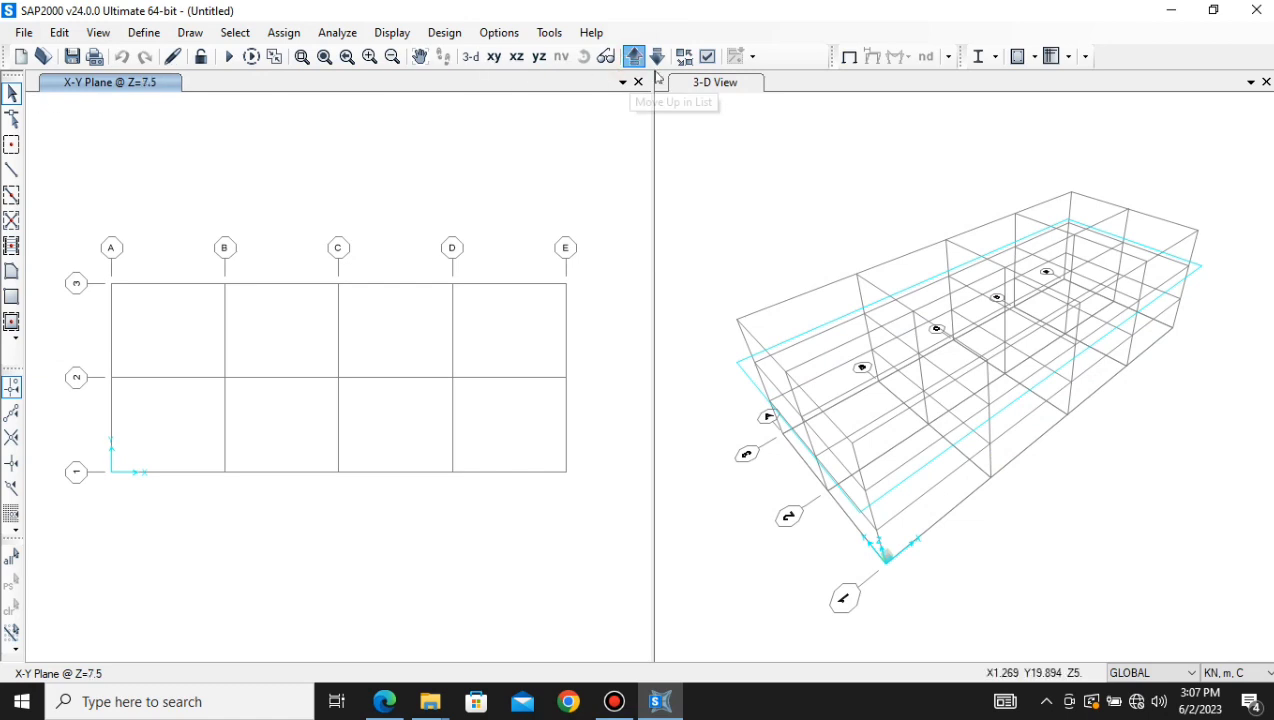
left_click(635, 58)
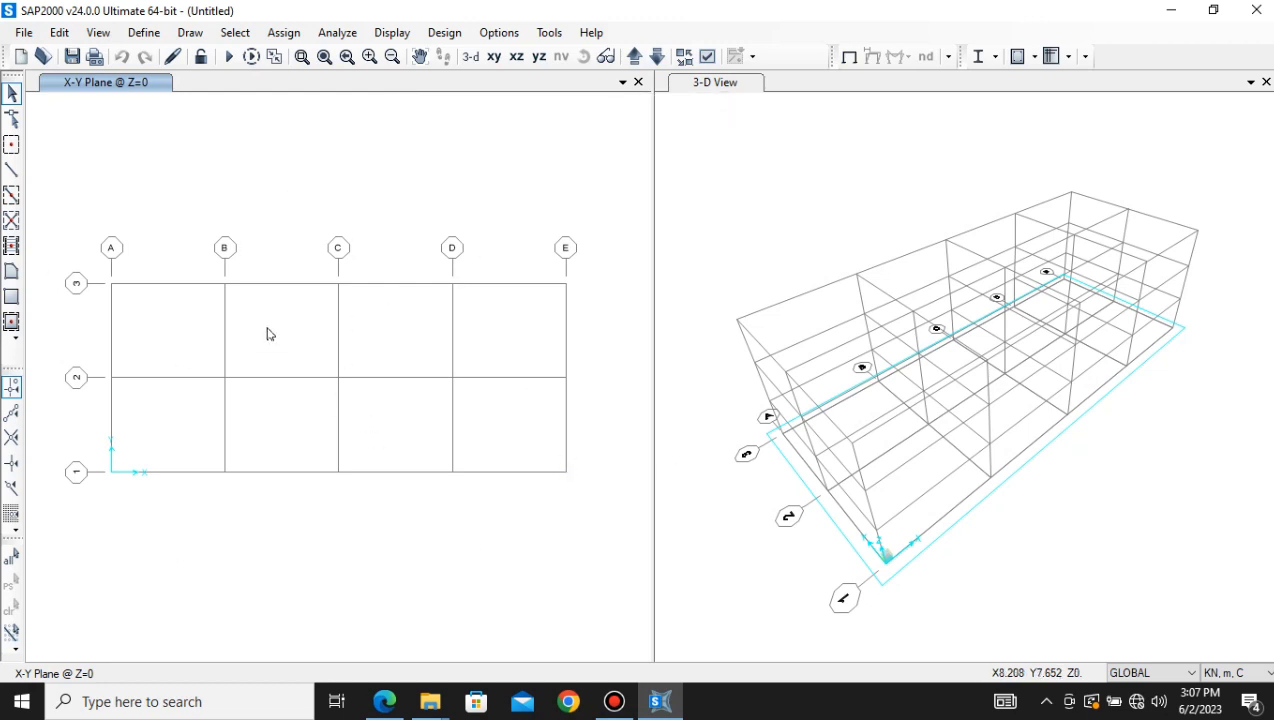
- Activate the 3-D view and rotate it to inspect the grid from another angle
left_click(733, 89)
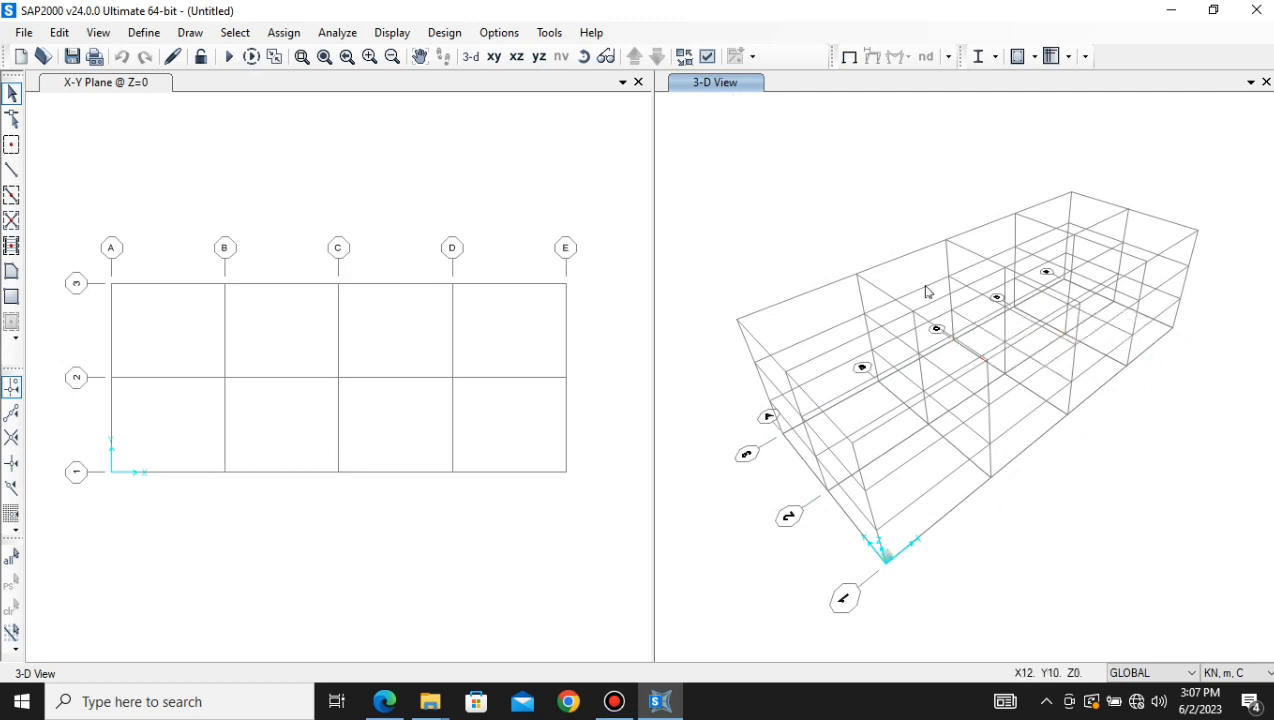
left_click(585, 58)
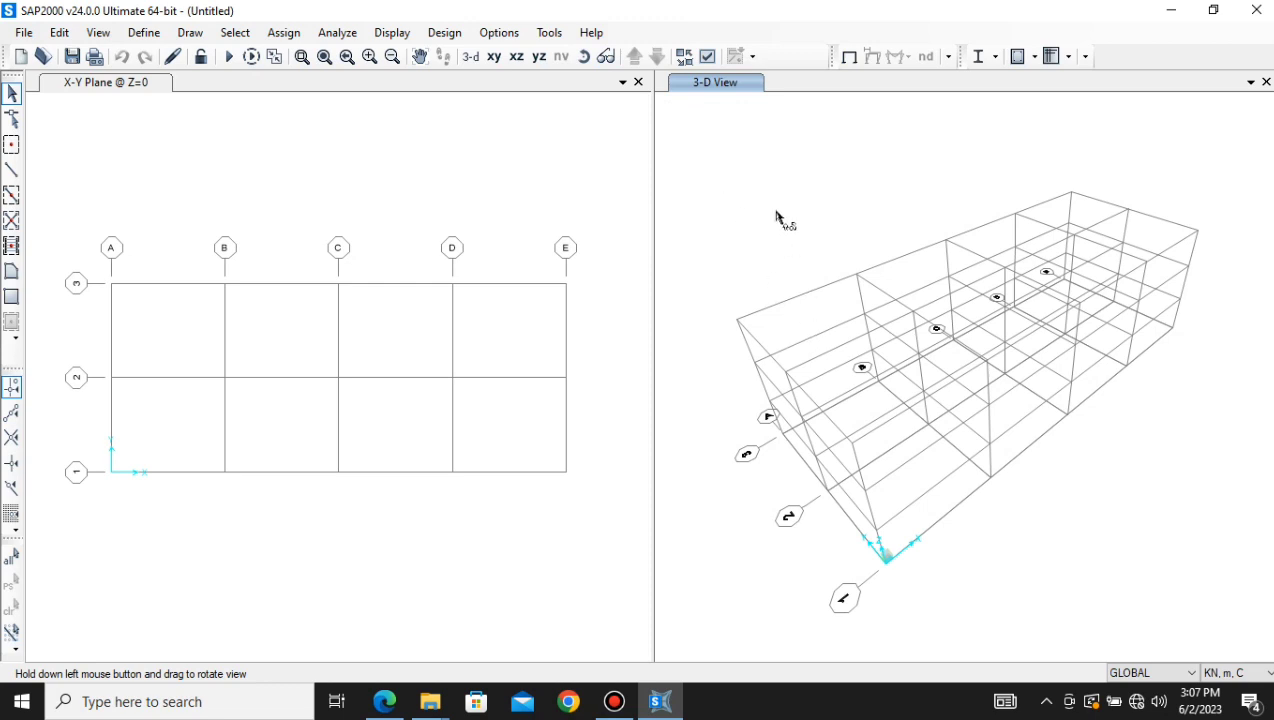
mouse_move(767, 256)
left_mouse_down()
mouse_move(825, 273)
mouse_move(779, 250)
left_mouse_up()
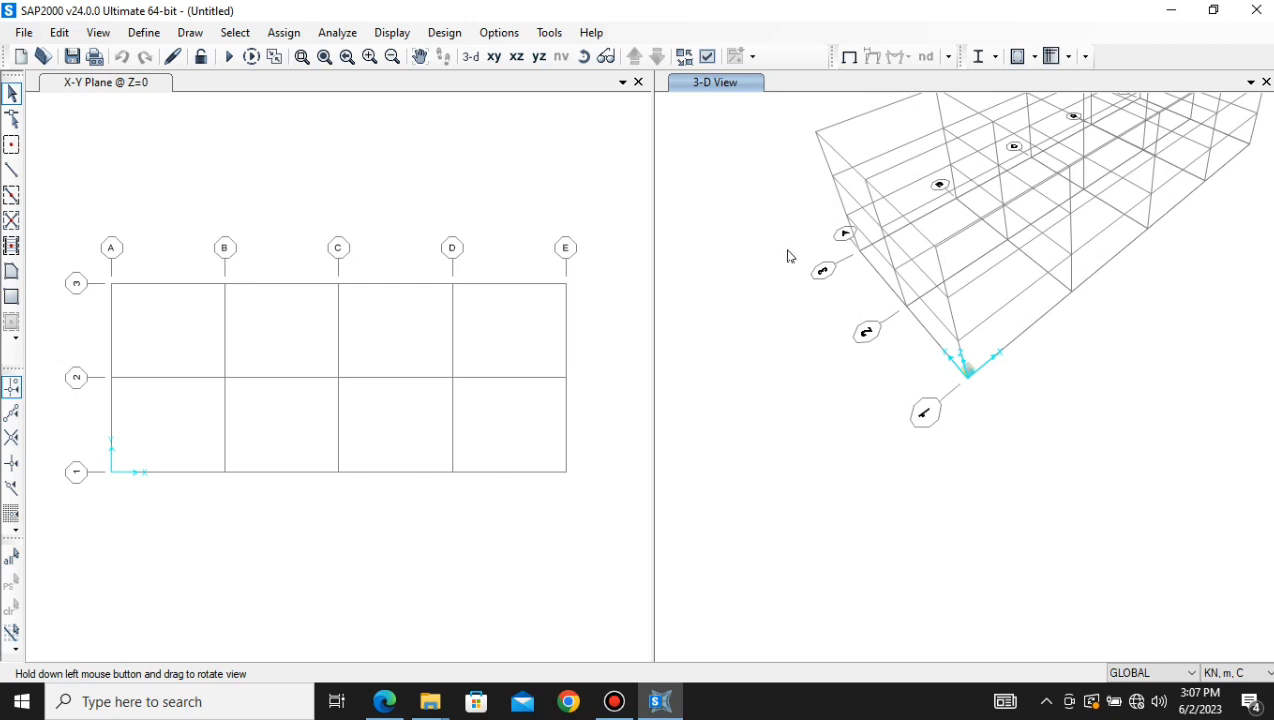
left_click(789, 314)
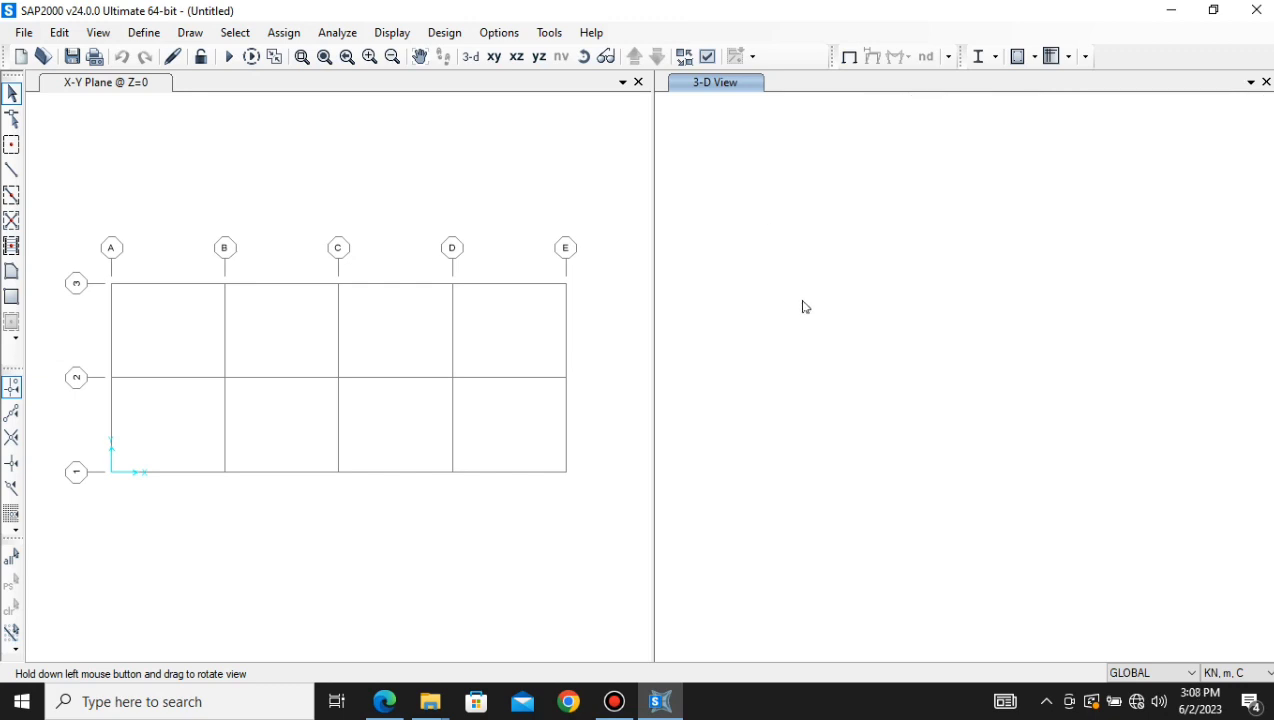
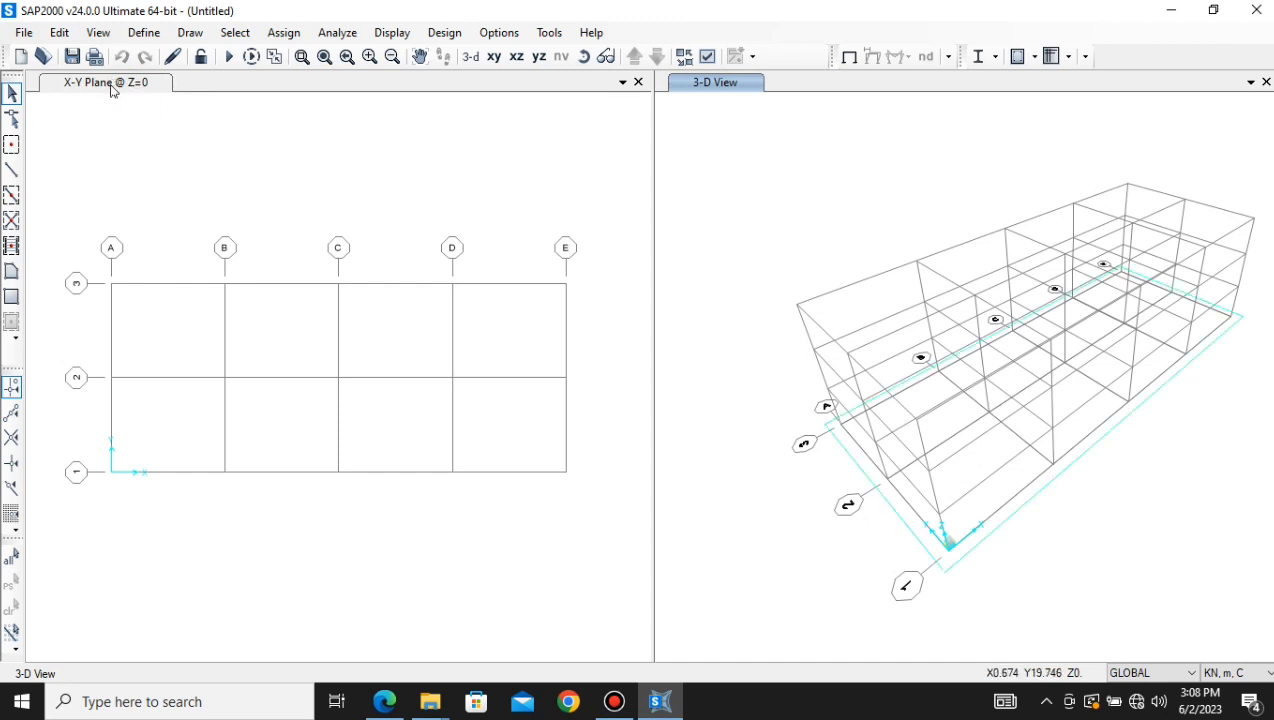
- Activate the X-Y plan view at Z=0 and pan the grid around within it
left_click(111, 86)
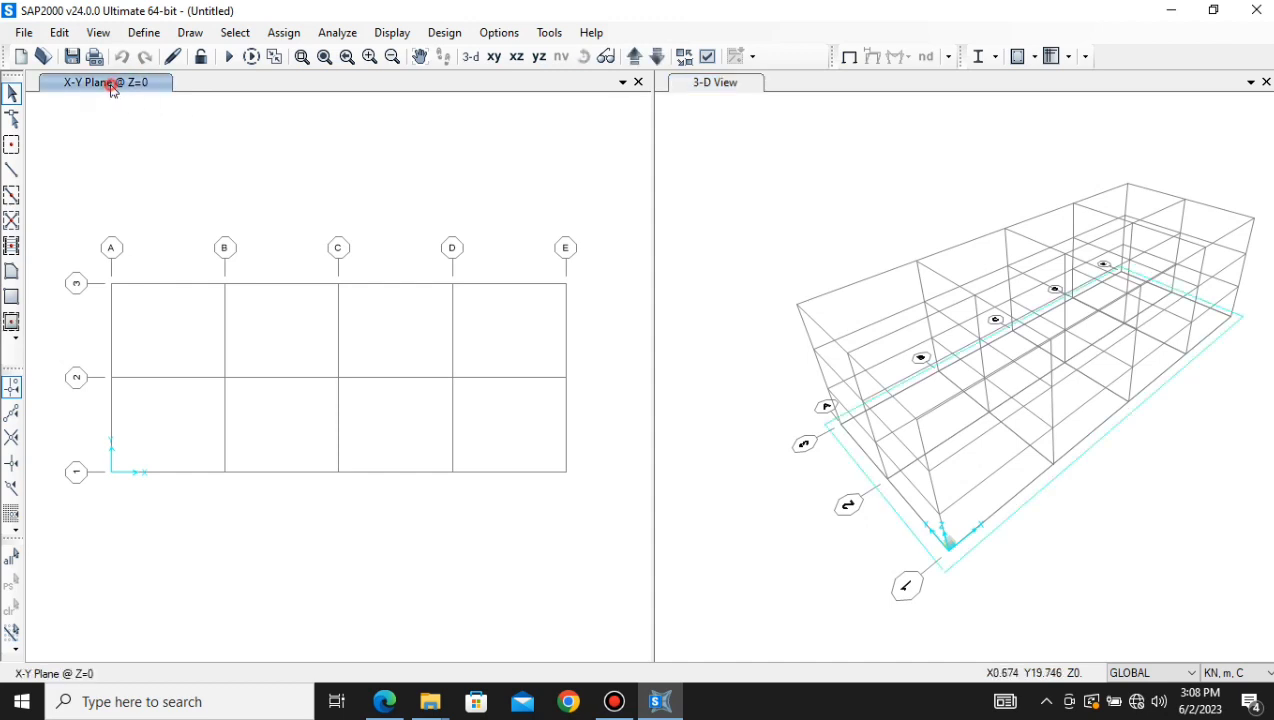
left_click(419, 58)
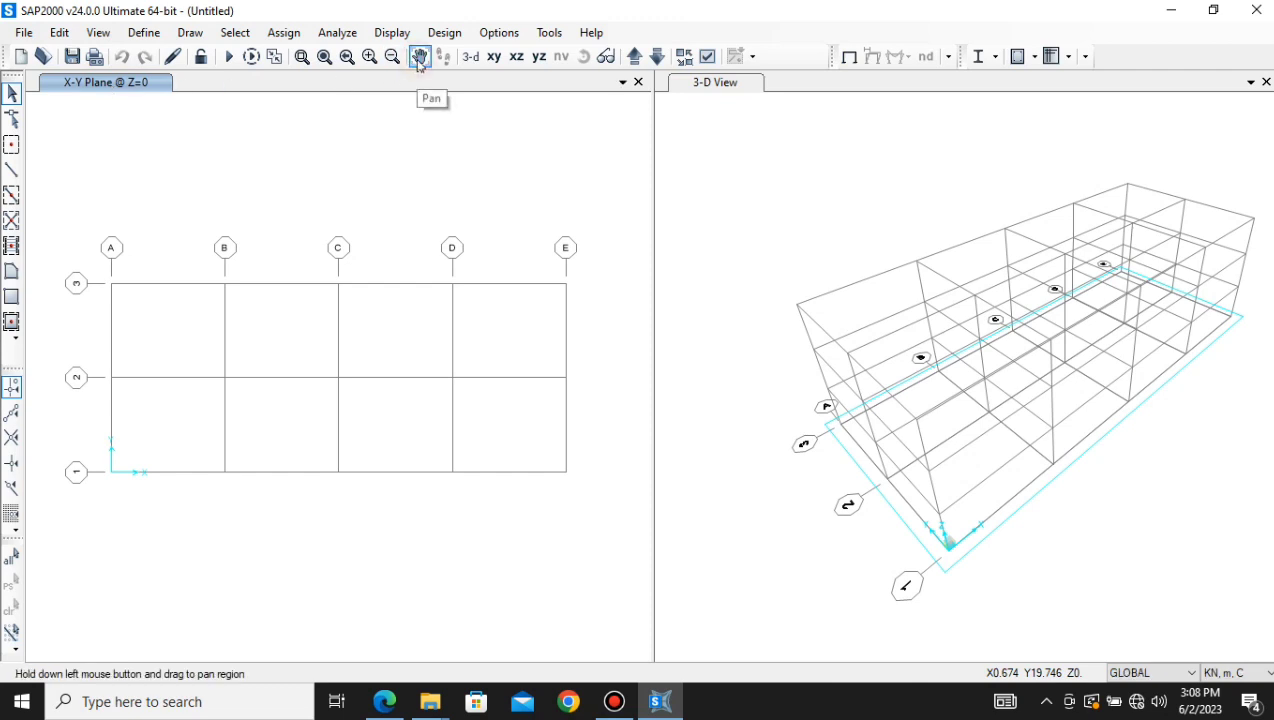
left_click_drag(262, 210, 310, 285)
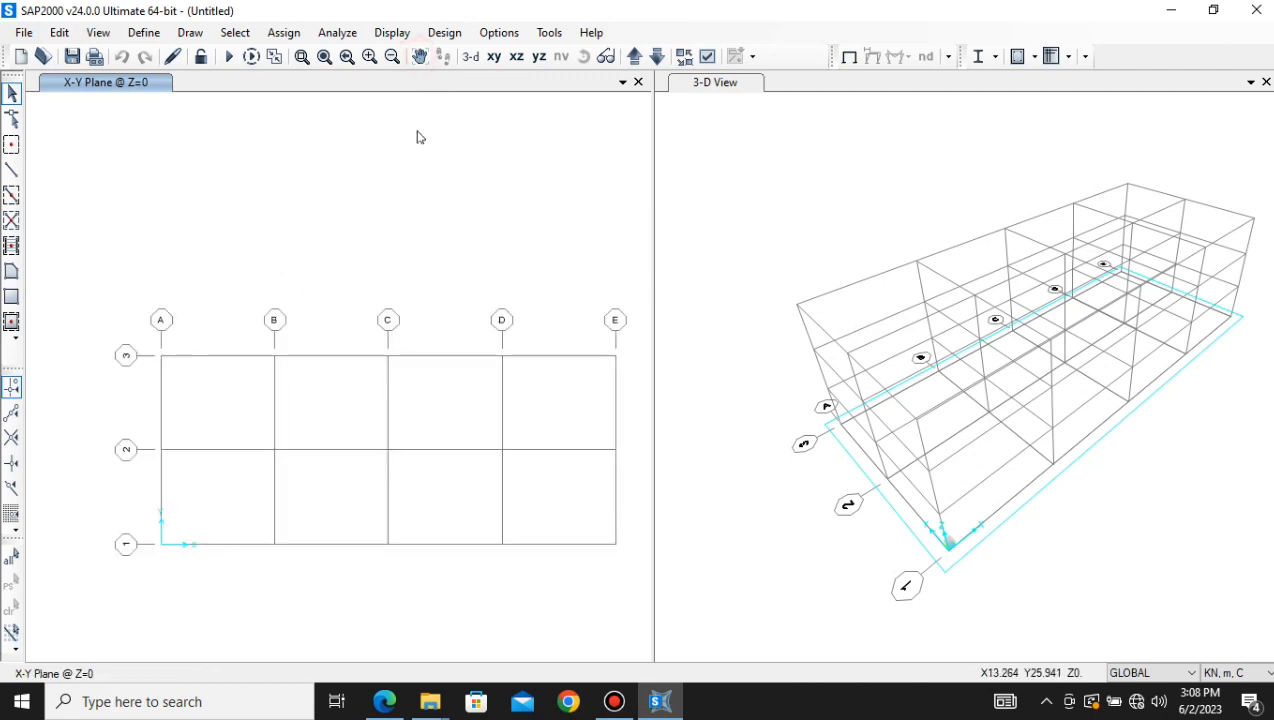
key("F8")
left_click_drag(432, 259, 389, 214)
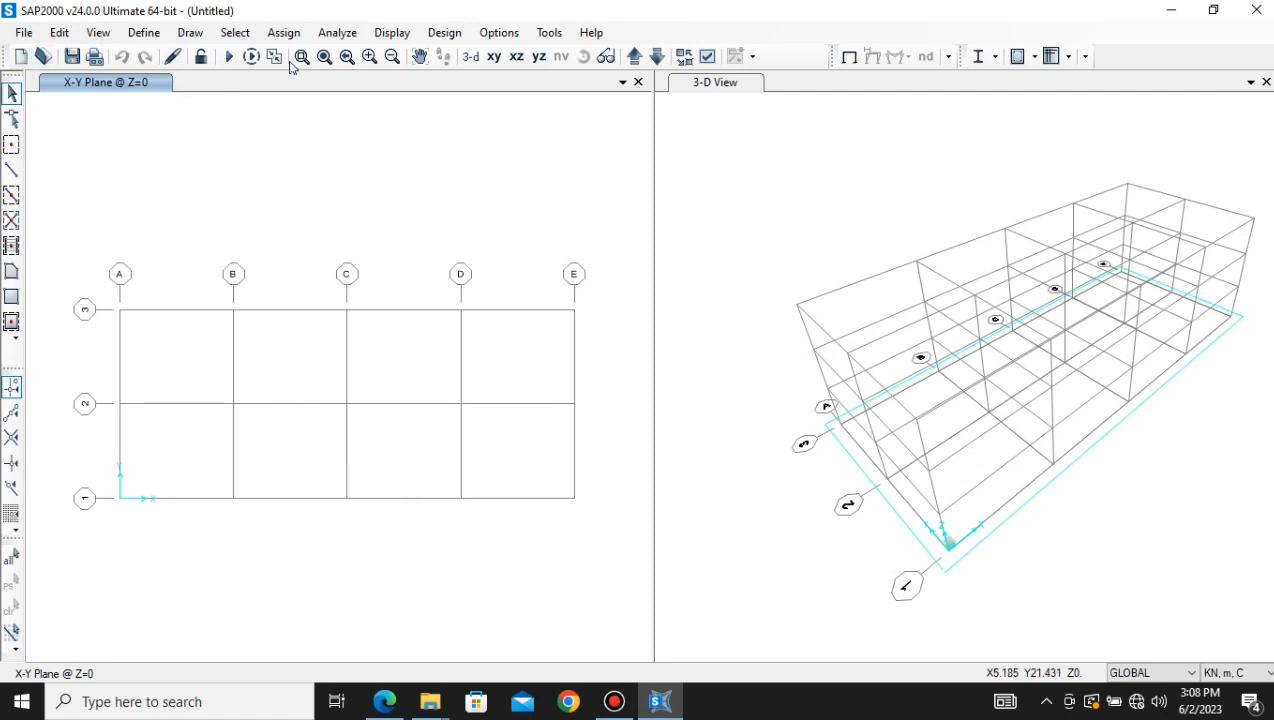
left_click(21, 34)
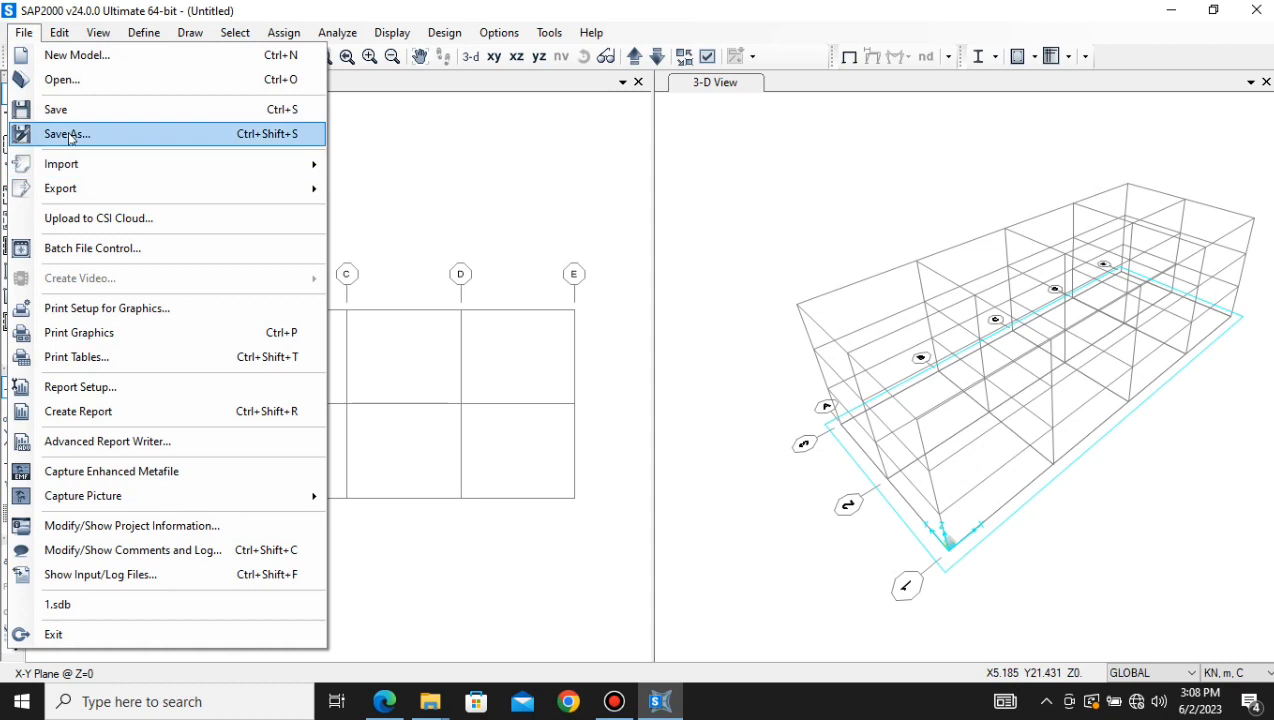
left_click(393, 146)
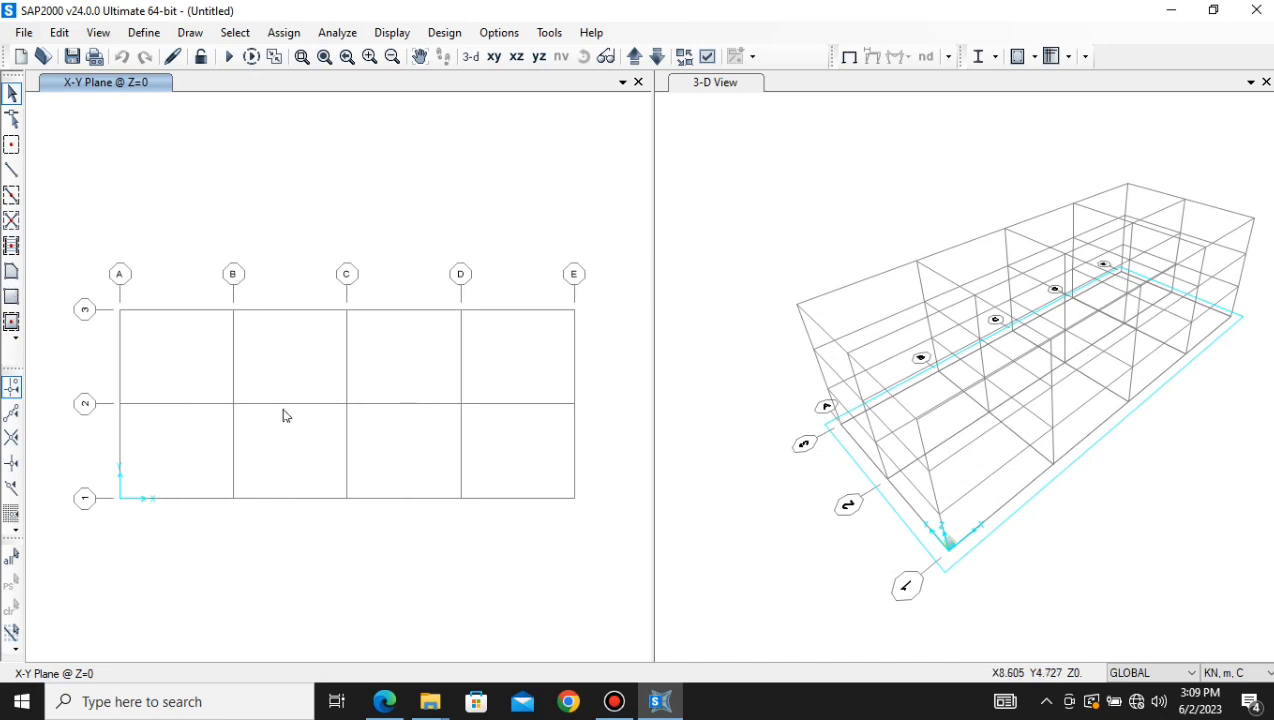
- Open the grid data of the GLOBAL coordinate system for modification
right_click(321, 210)
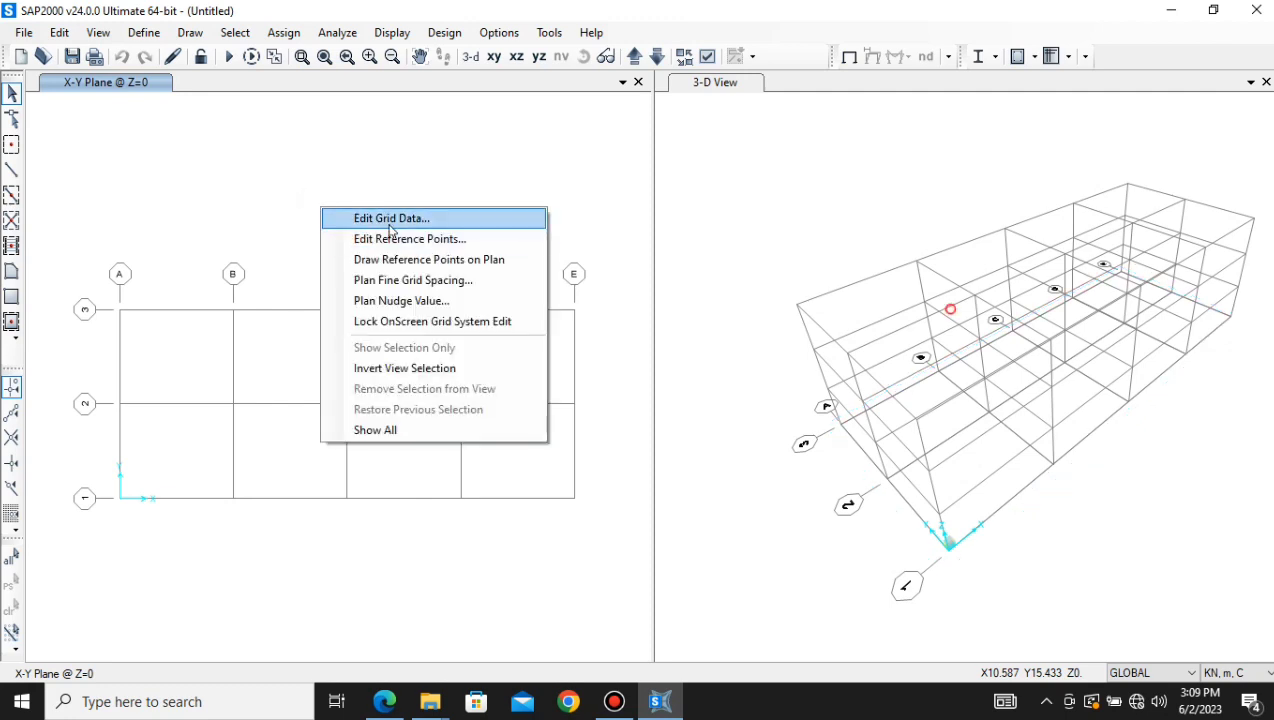
left_click(391, 220)
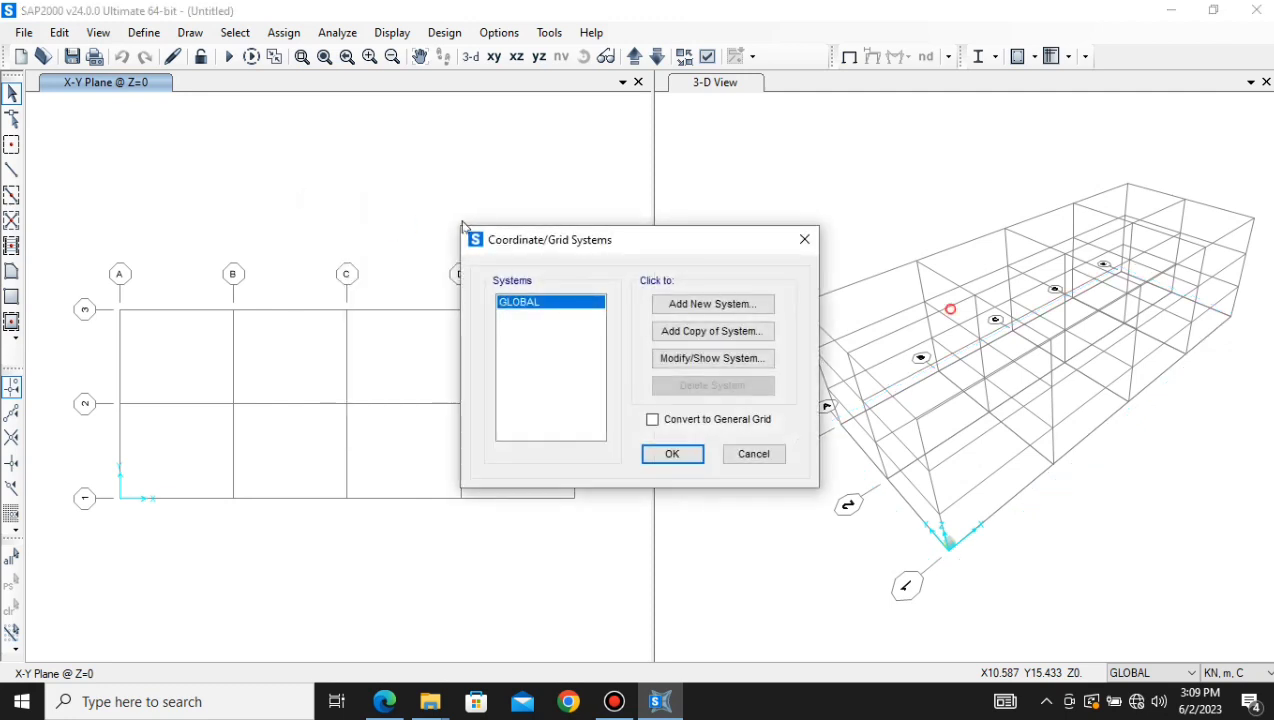
left_click_drag(554, 250, 617, 112)
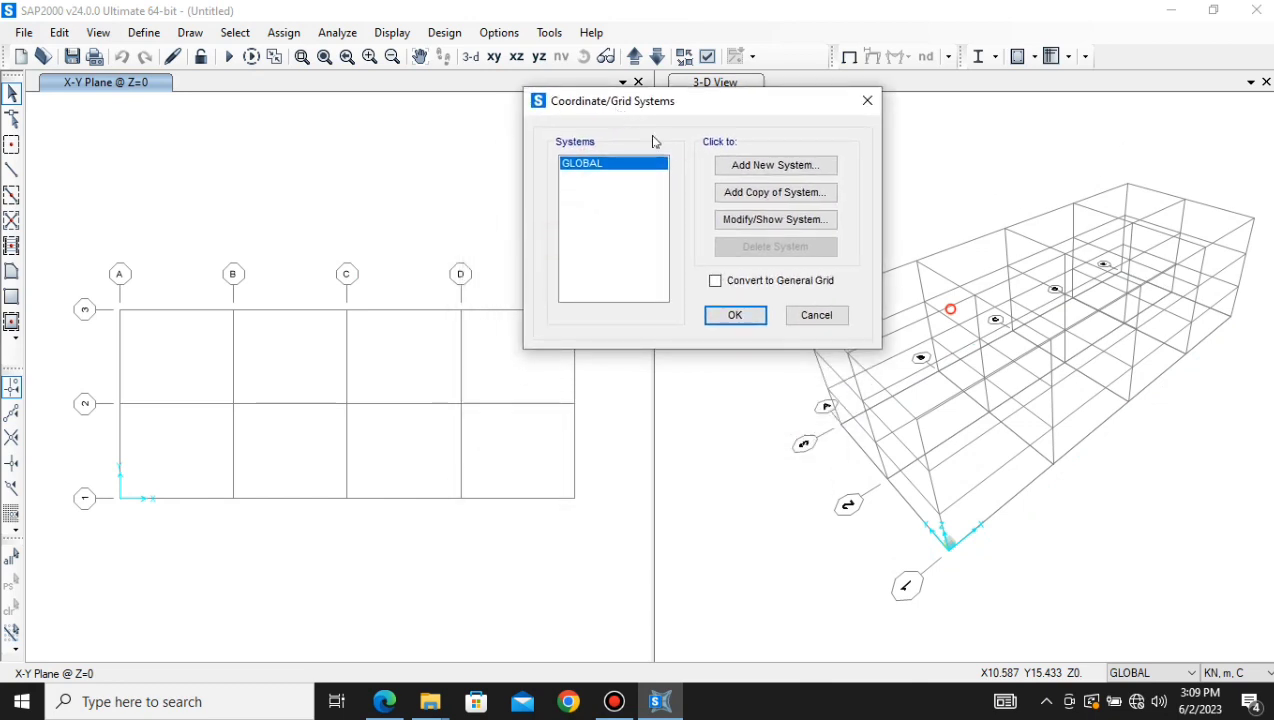
left_click(762, 222)
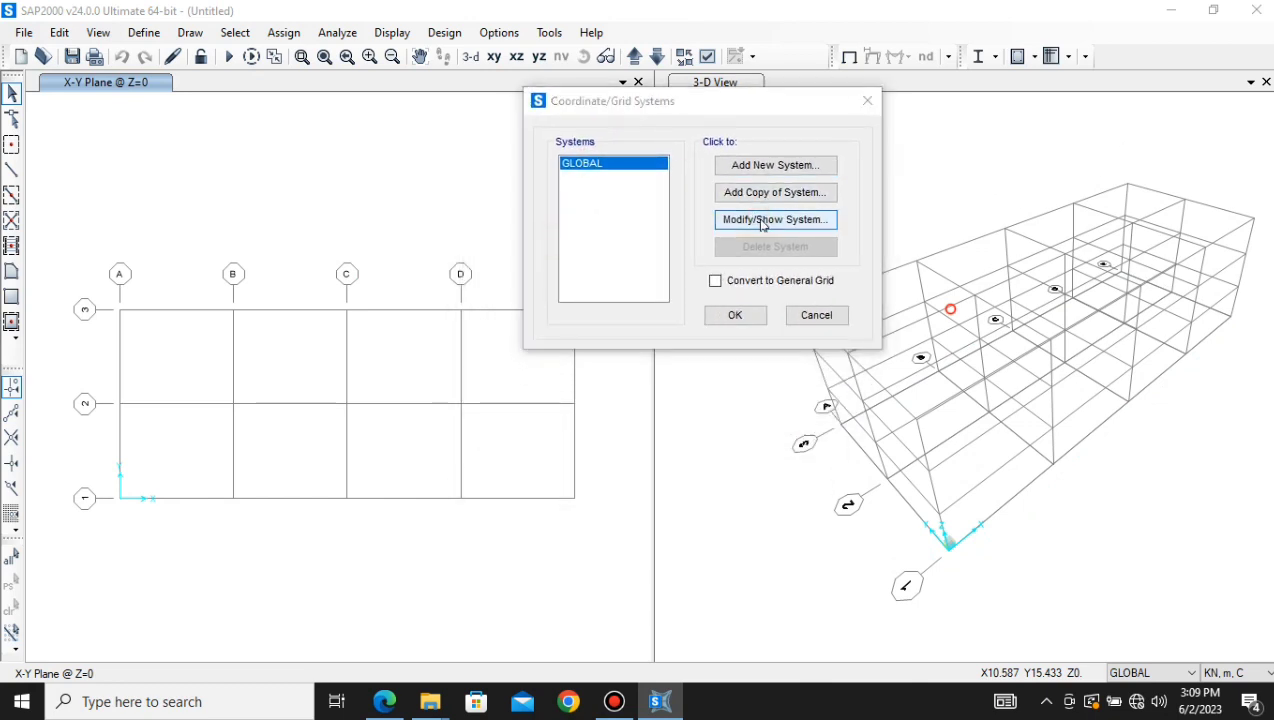
left_click_drag(620, 34, 729, 25)
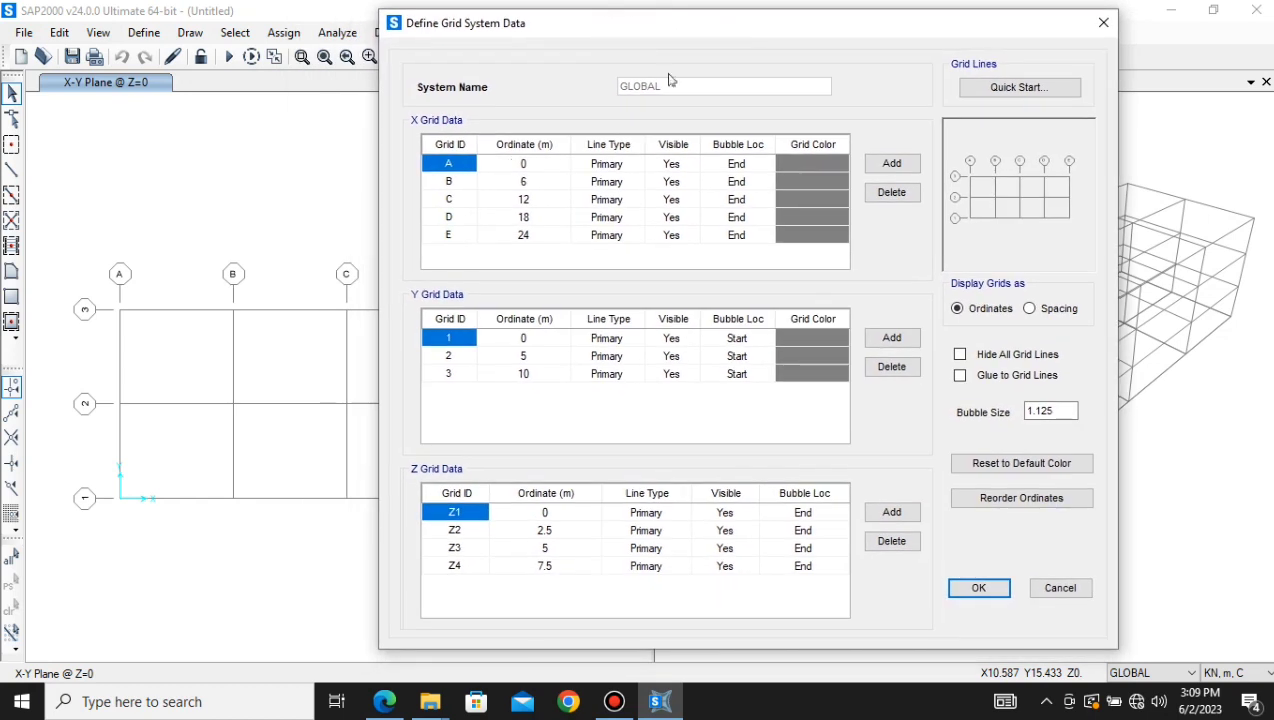
- Compare the spacing and ordinate displays of the grid data and examine the ordinates of X grid lines A to E
left_click(460, 233)
left_click(457, 160)
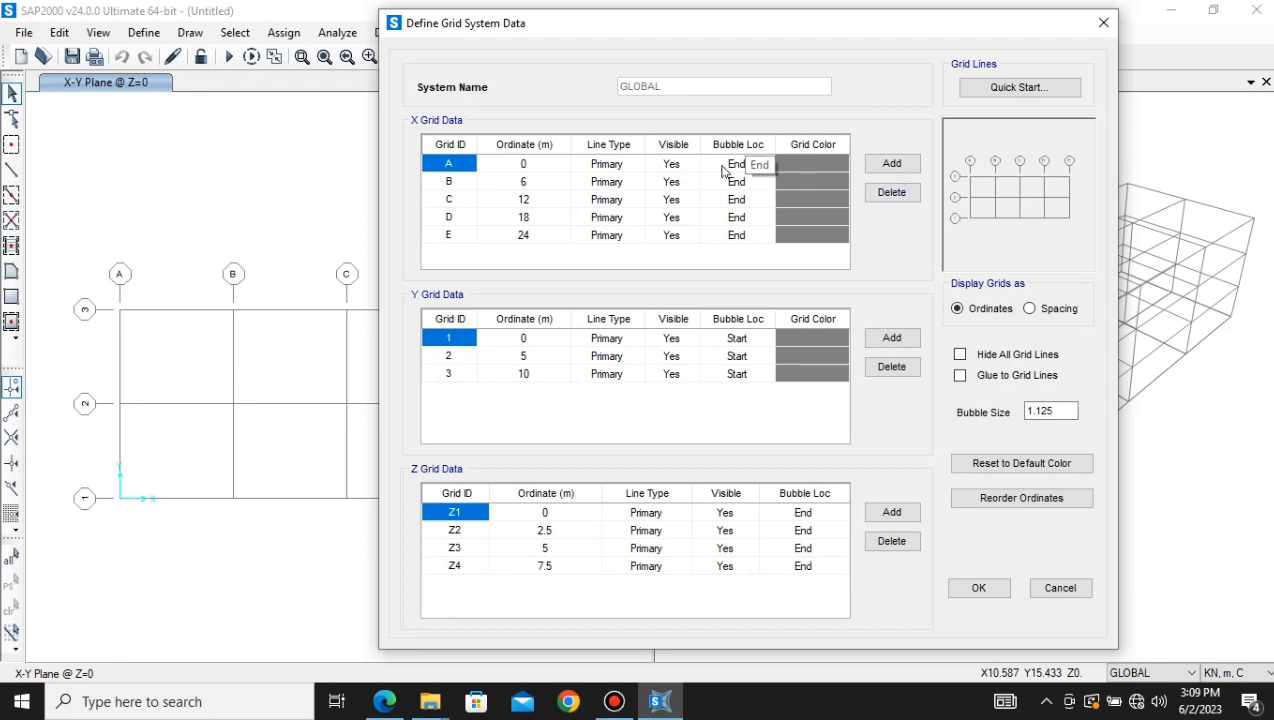
left_click(1030, 309)
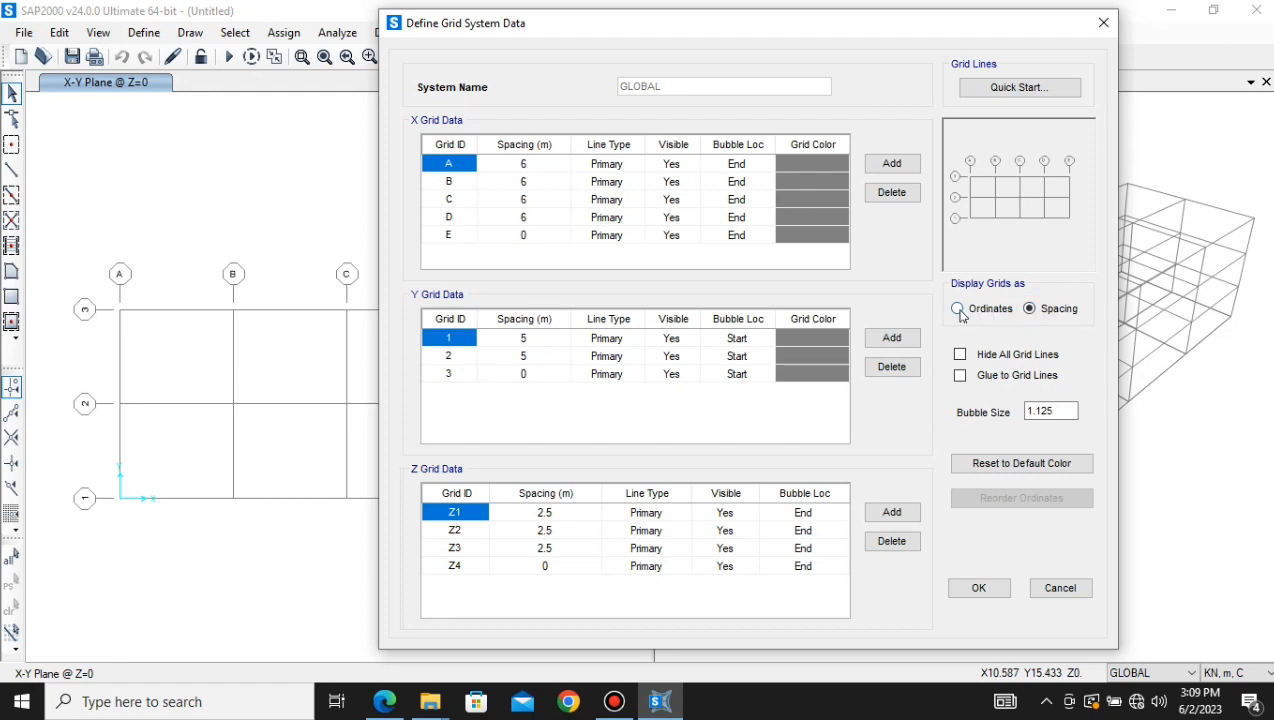
left_click(958, 310)
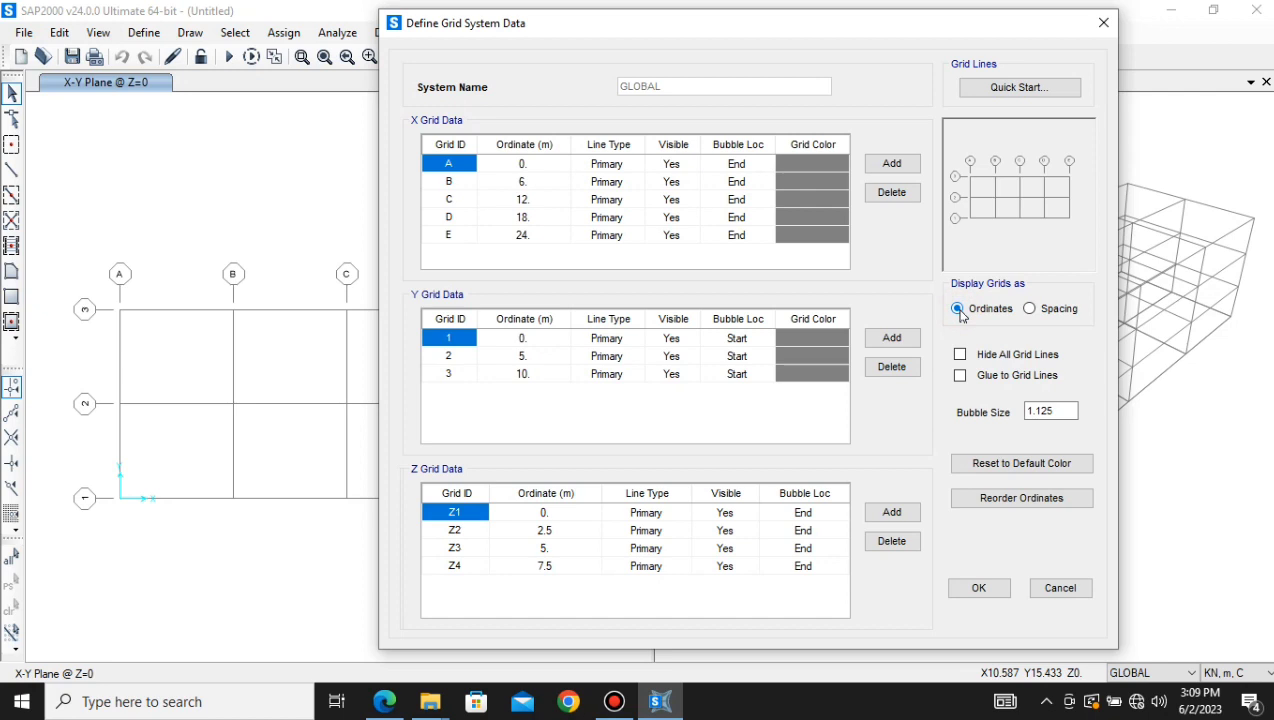
left_click(530, 165)
left_click(516, 182)
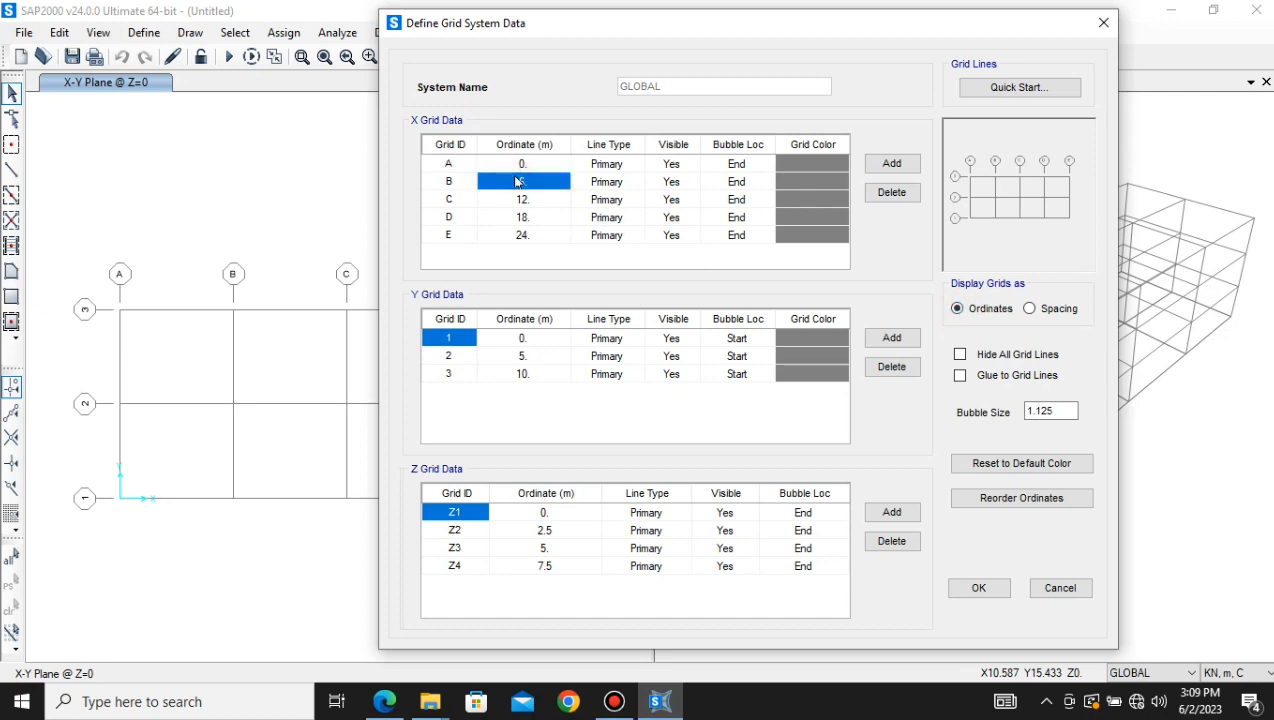
left_click(460, 166)
left_click(527, 163)
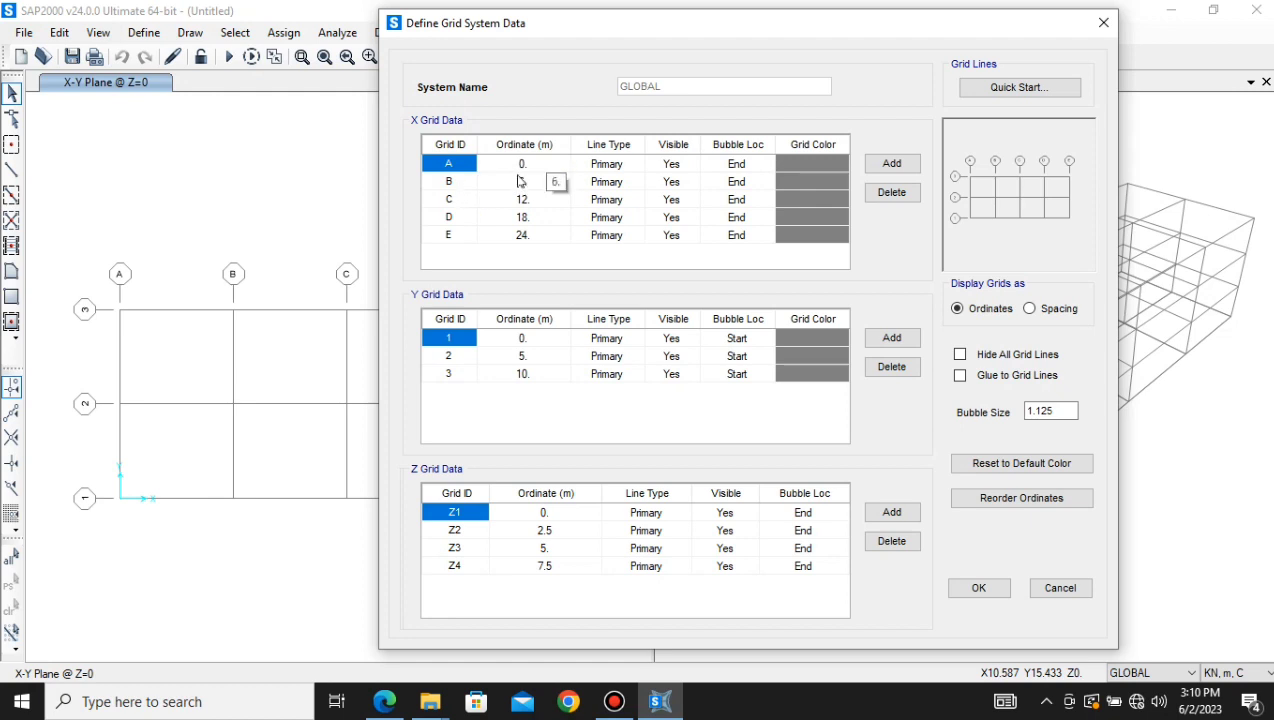
left_click(457, 202)
left_click(552, 205)
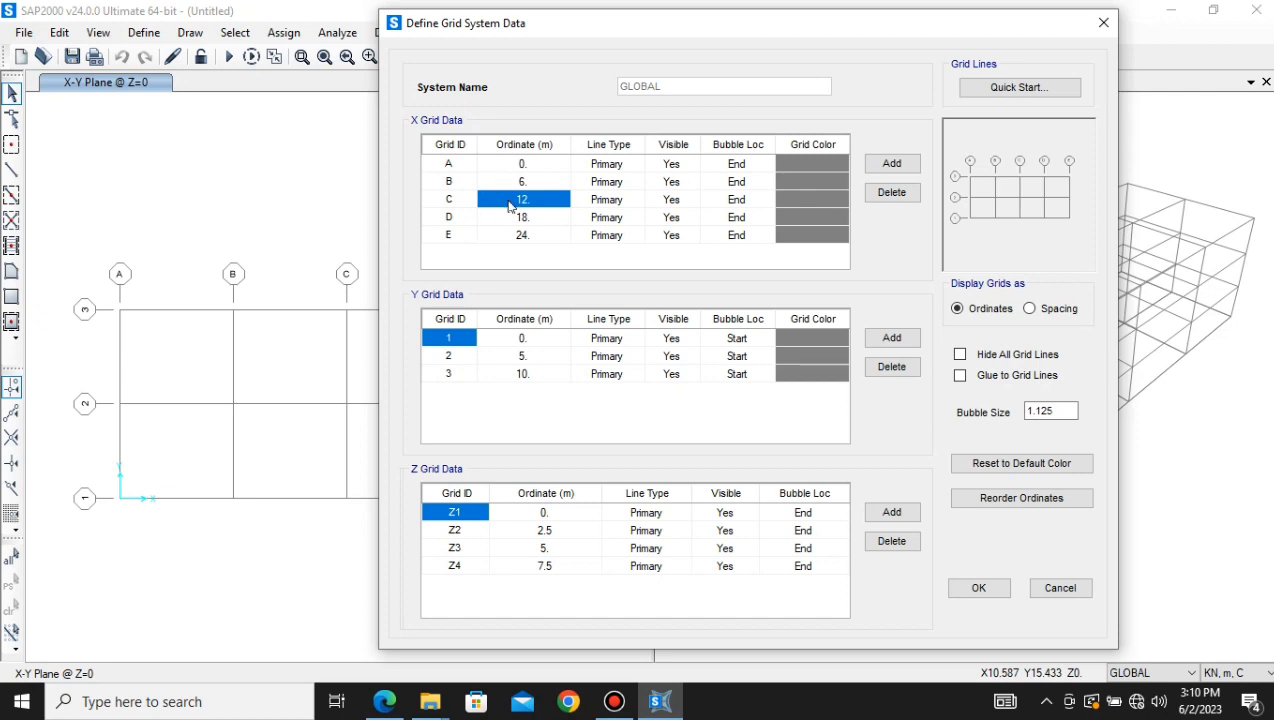
left_click(487, 218)
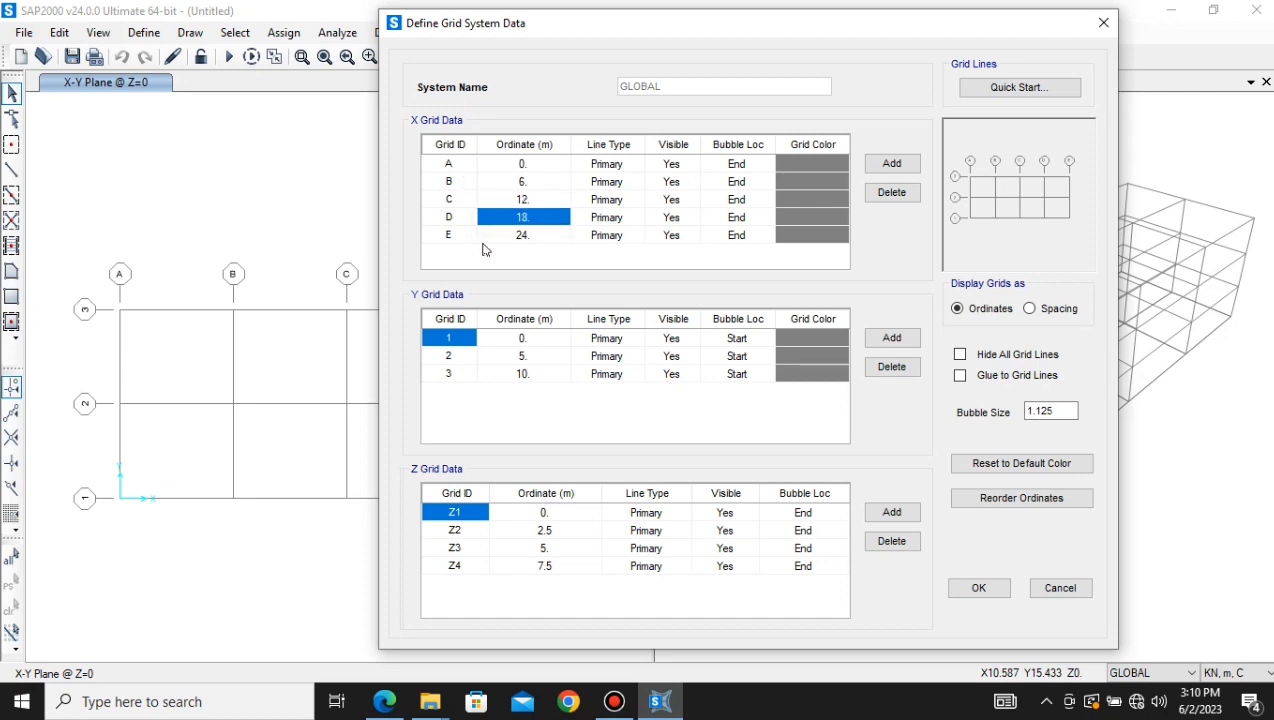
left_click(489, 238)
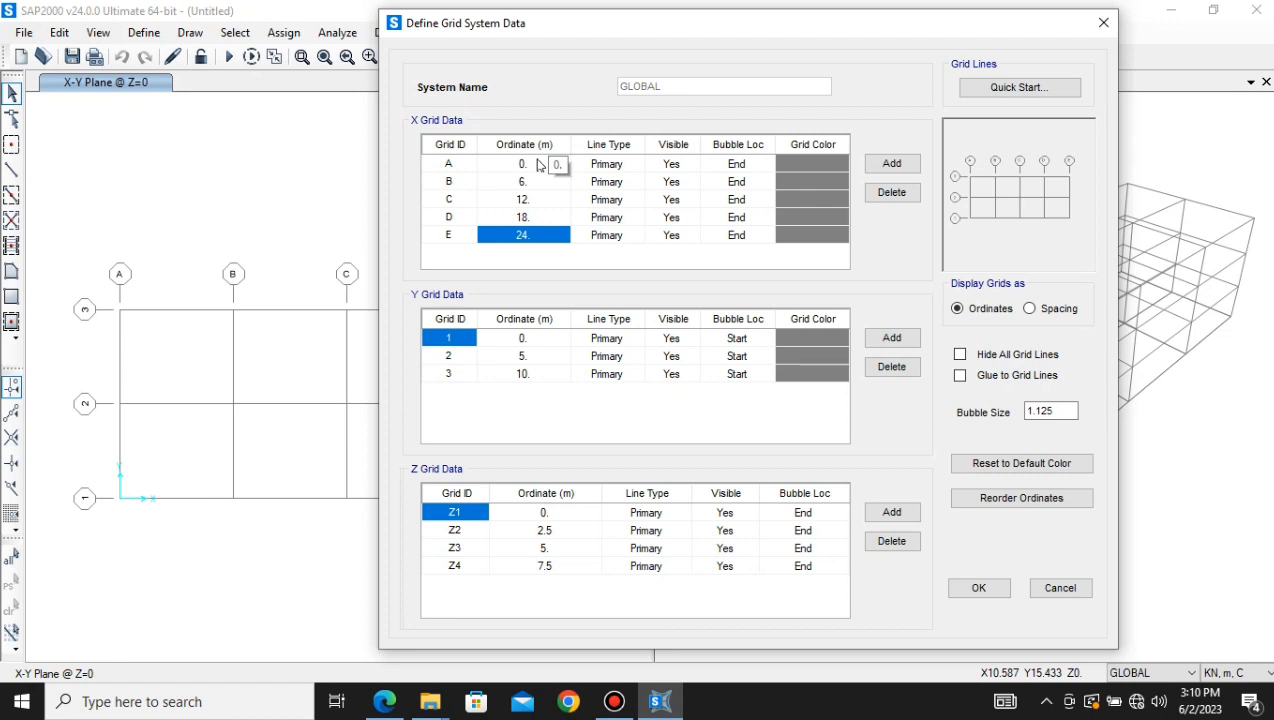
left_click(453, 165)
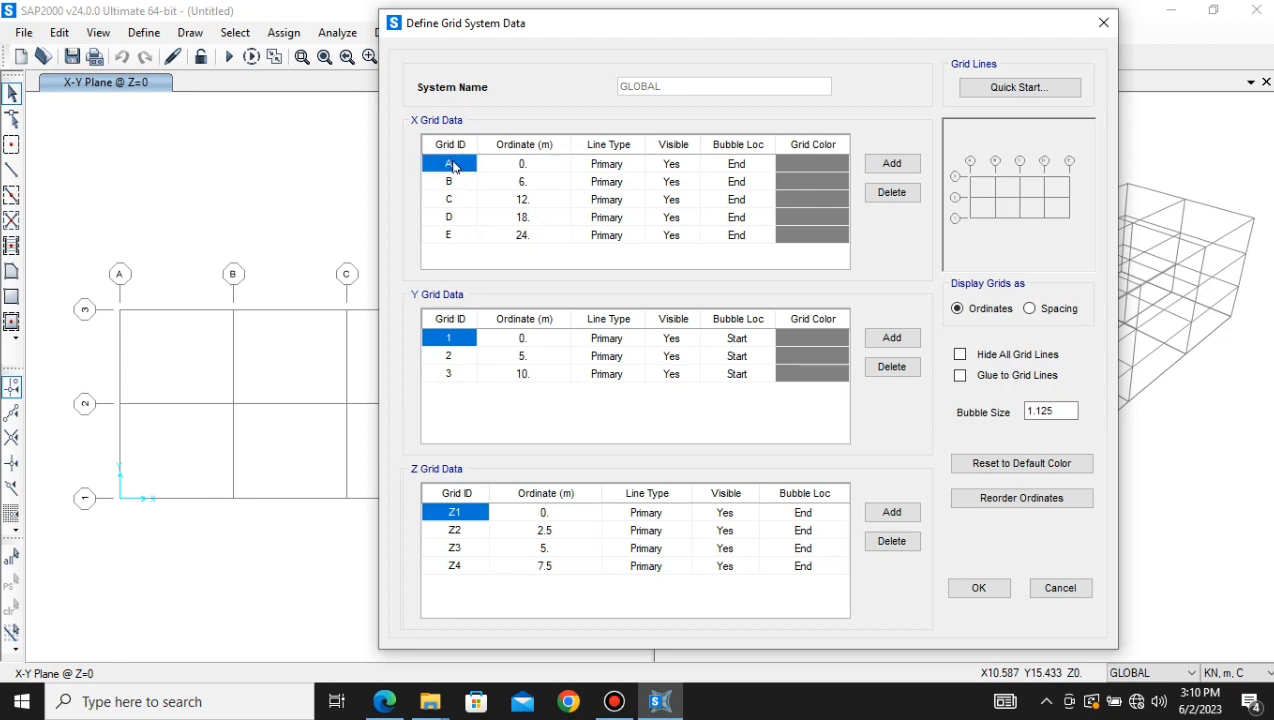
- Display the grids as spacing and set the spacing of Y grid line 1 to 6 m
left_click(1031, 310)
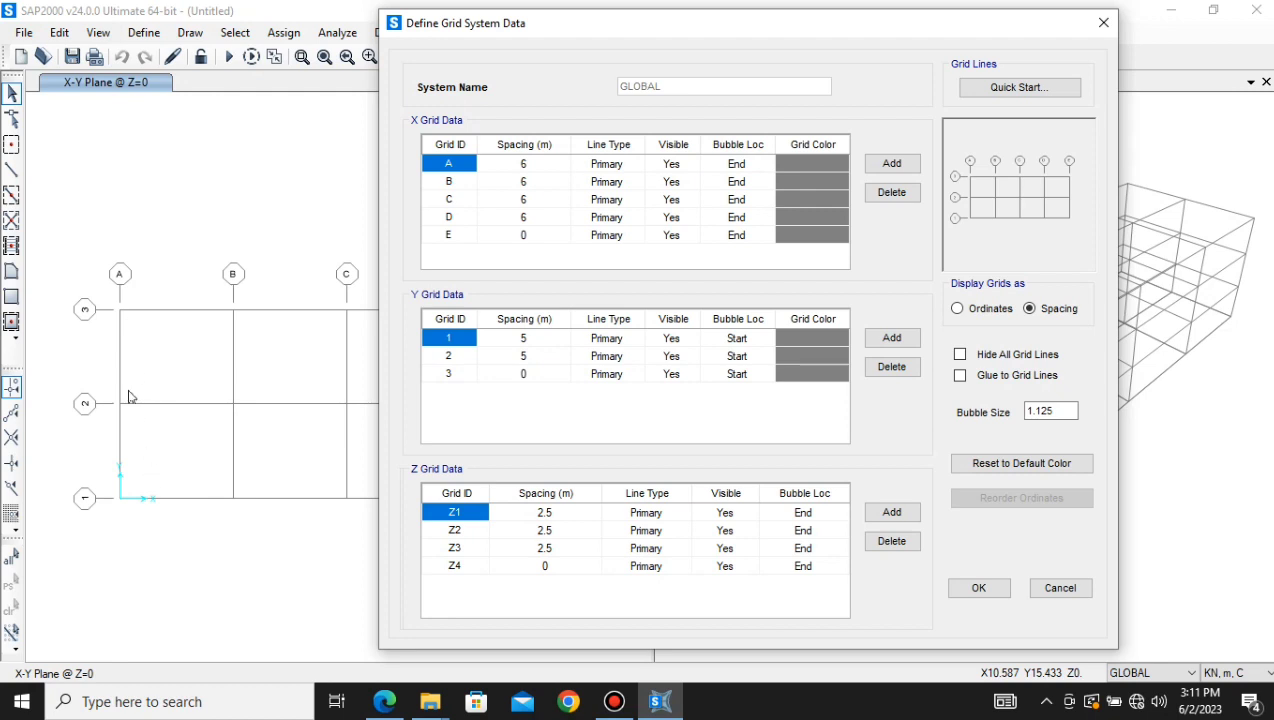
left_click(532, 339)
type("6")
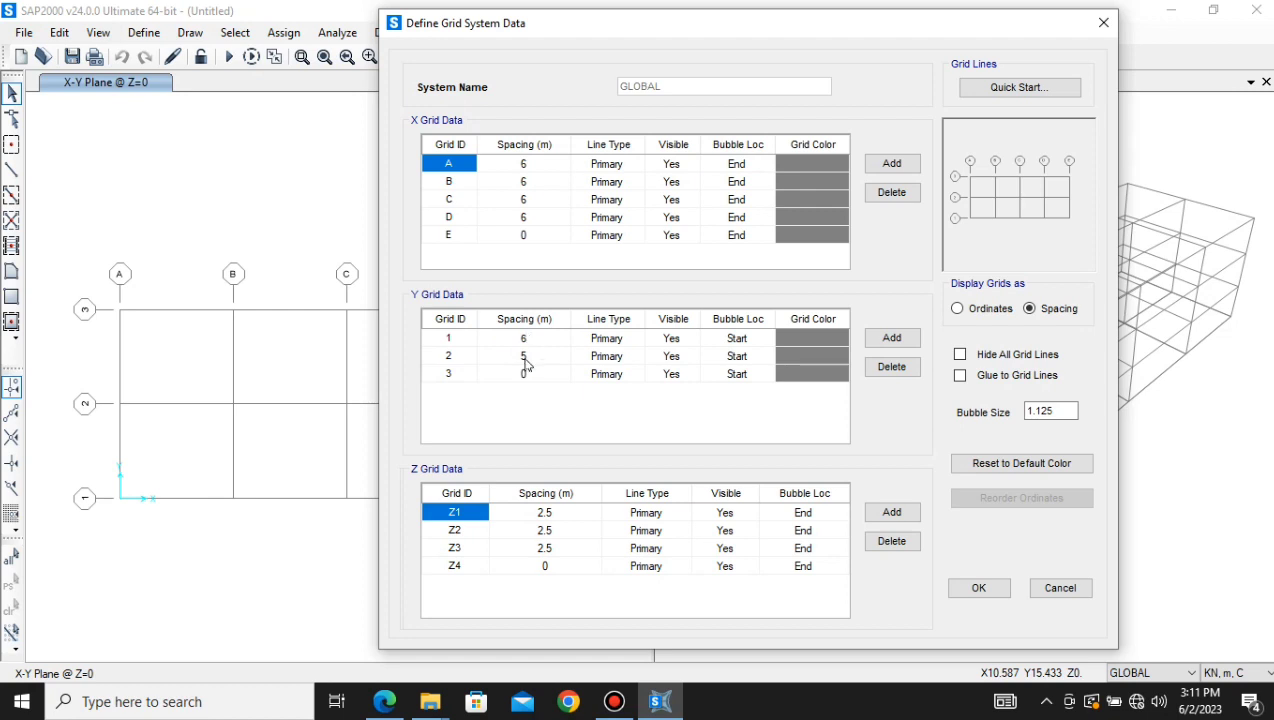
left_click(524, 357)
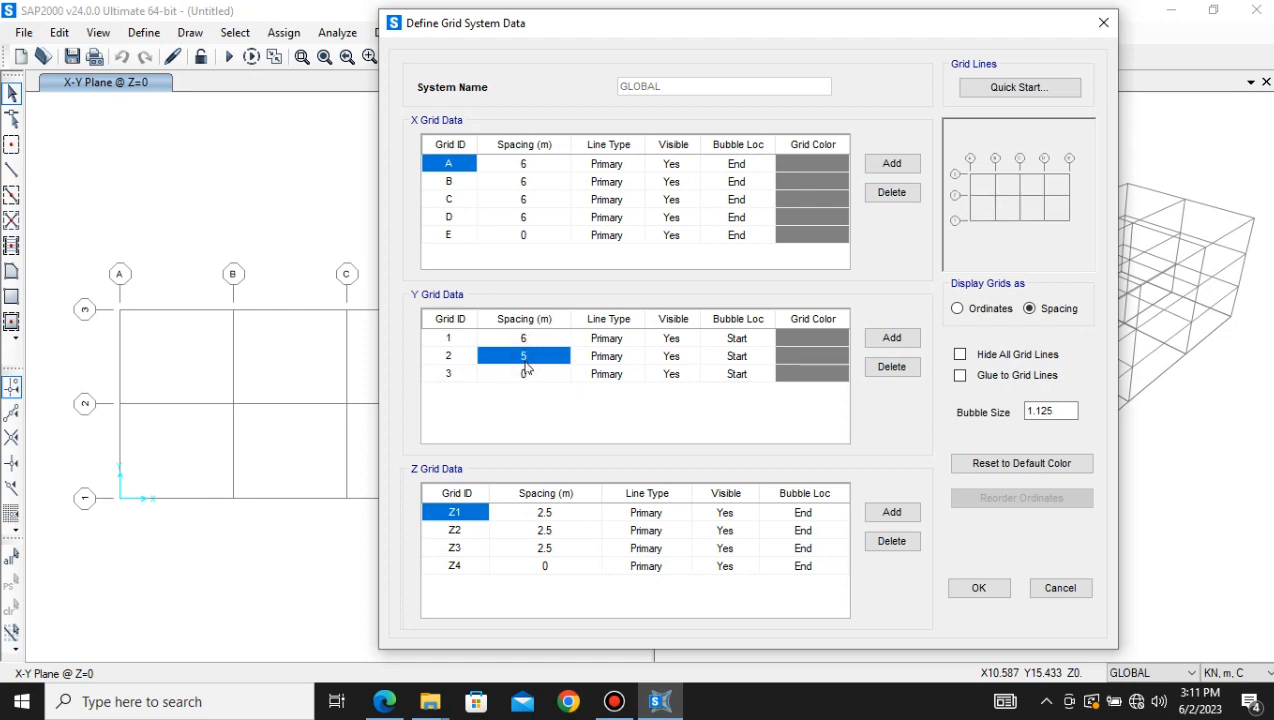
left_click(525, 372)
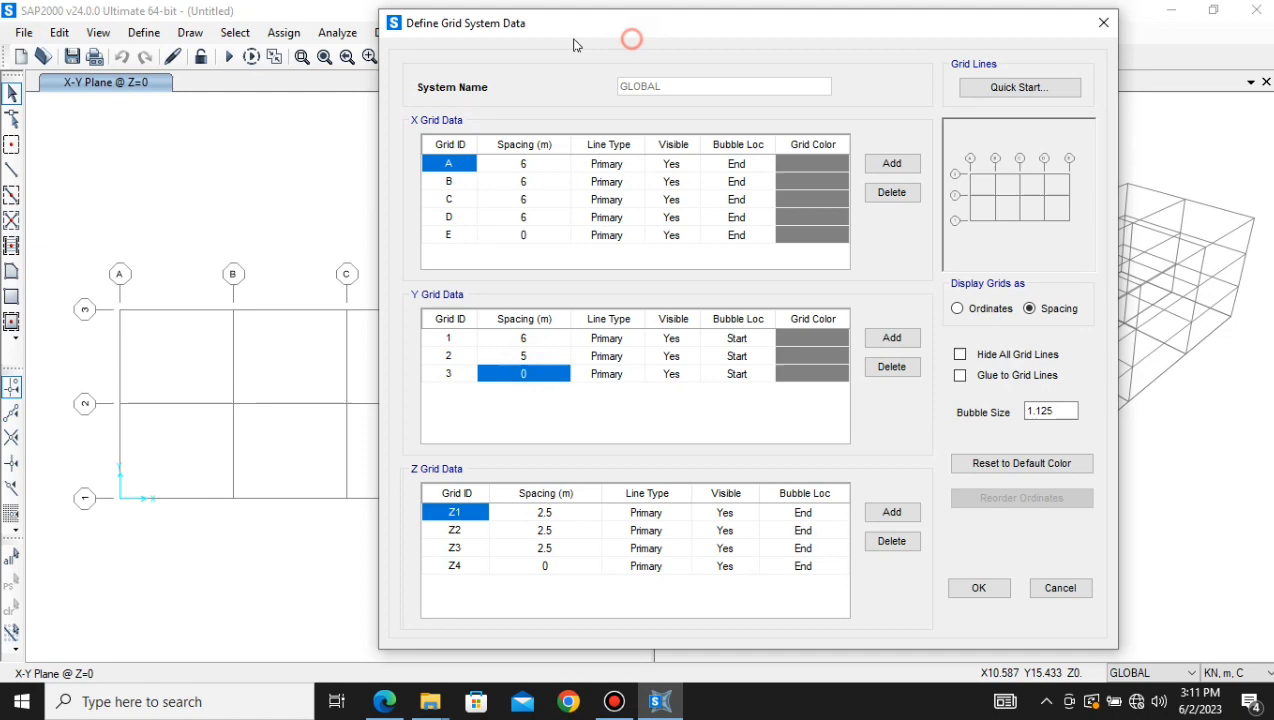
- Delete X grid line E and apply the grid changes to the model views
left_click_drag(584, 28, 296, 24)
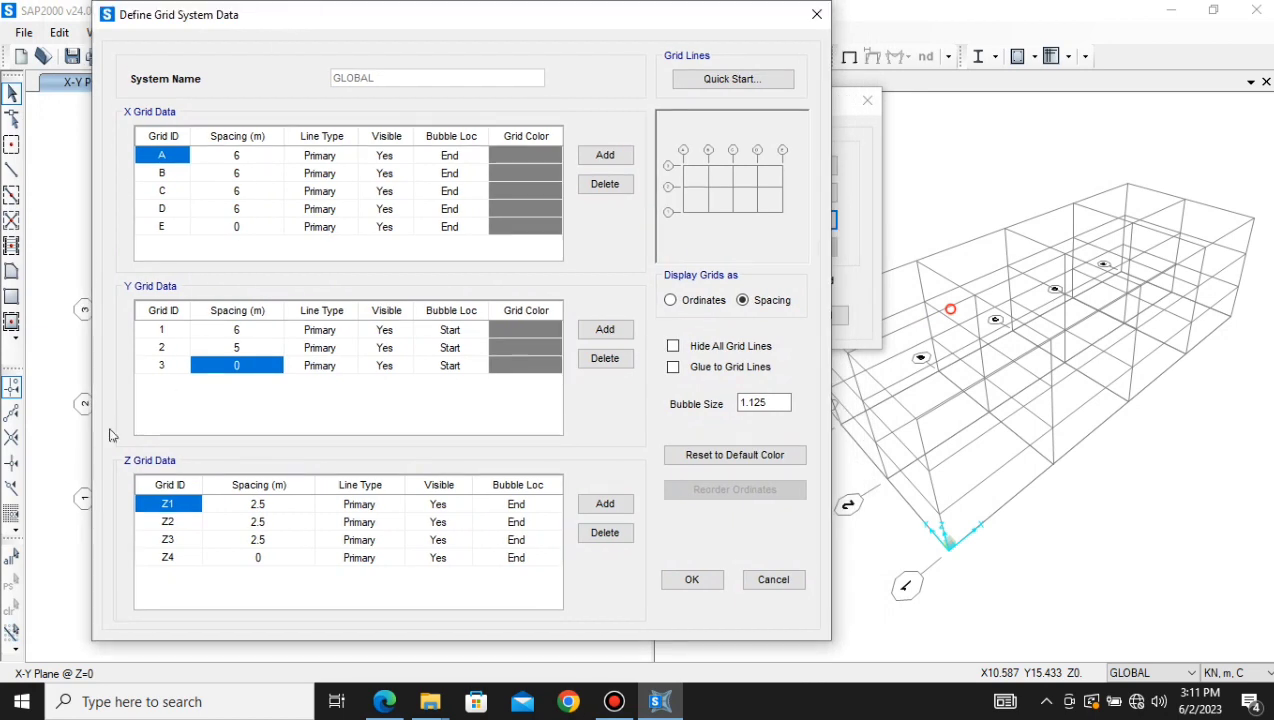
left_click(157, 227)
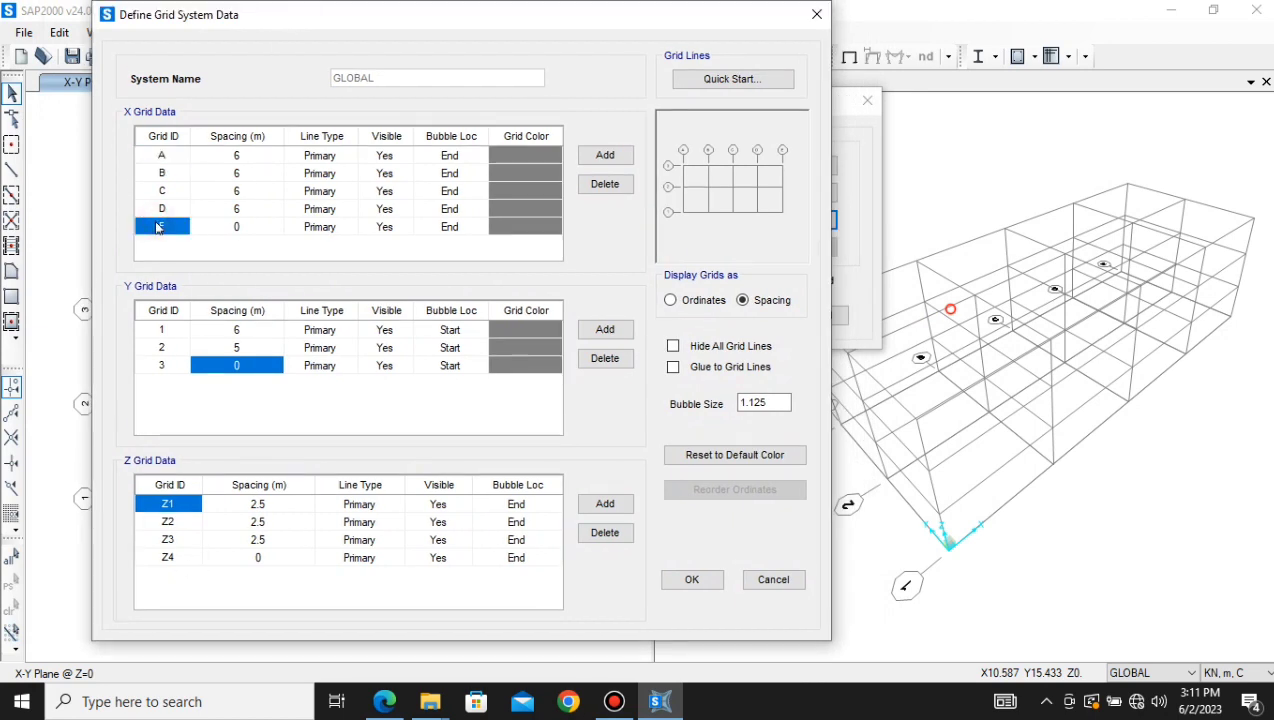
left_click_drag(572, 17, 894, 30)
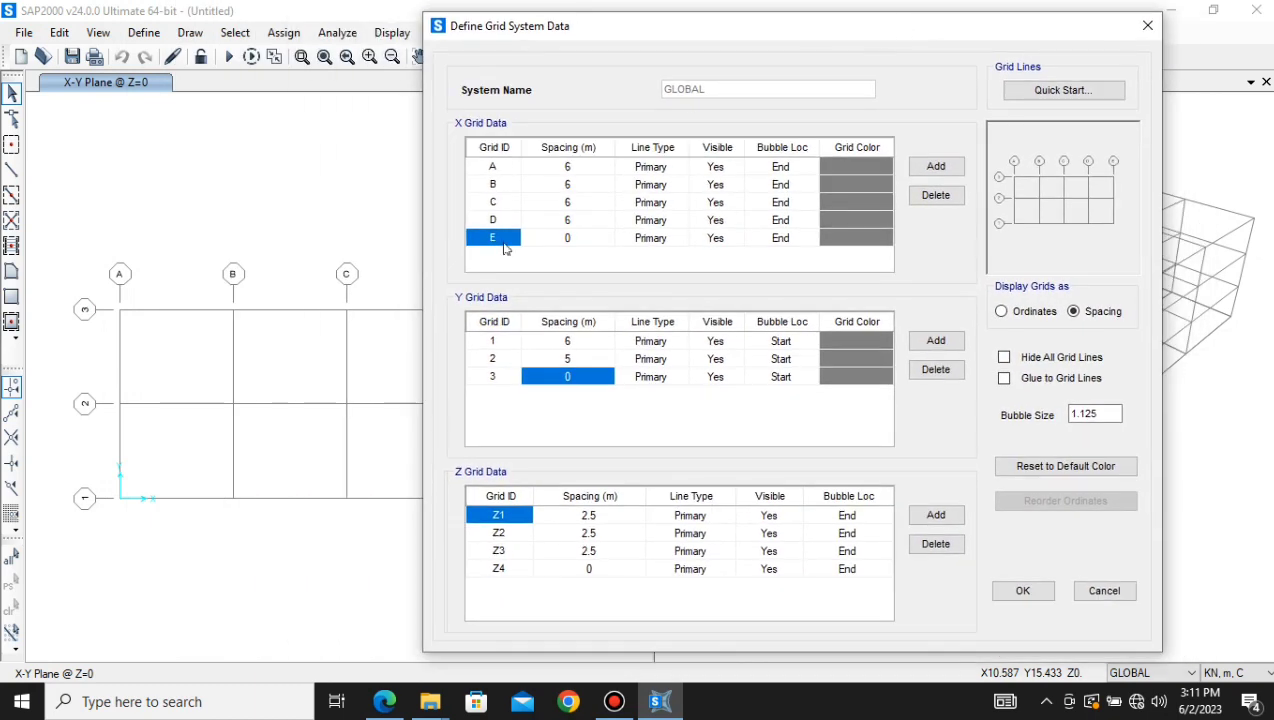
left_click_drag(730, 78, 705, 83)
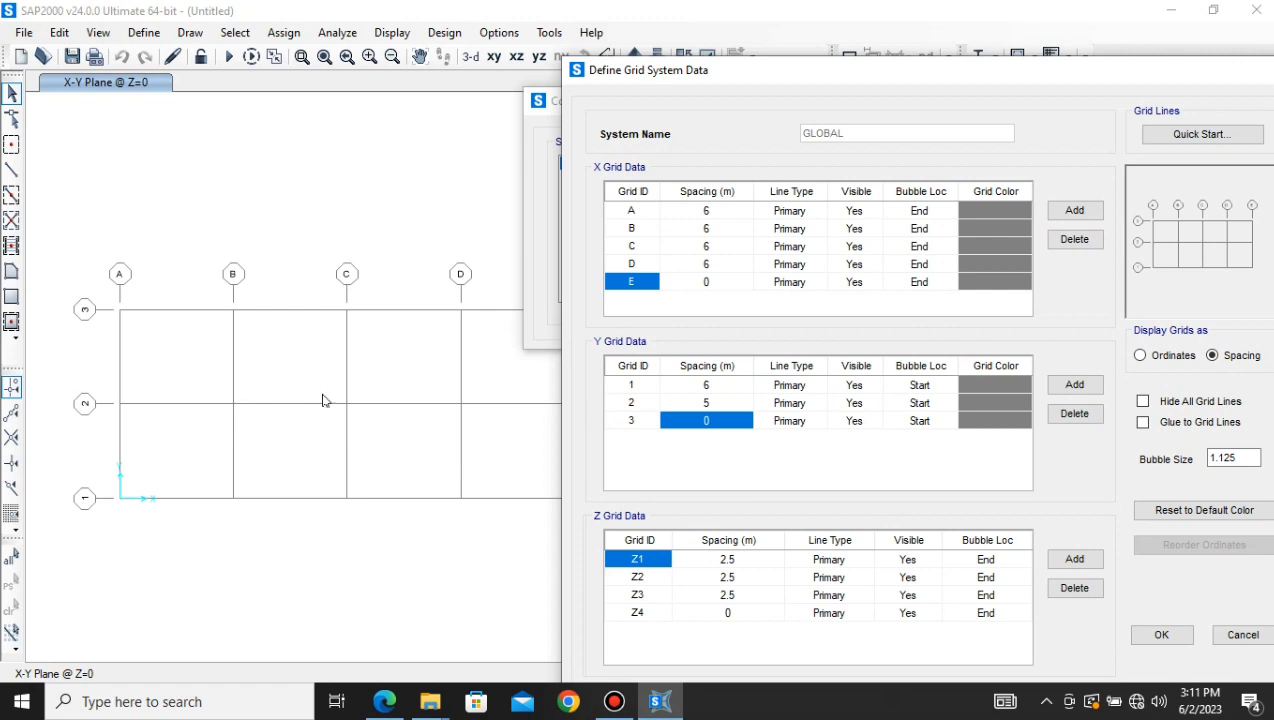
left_click_drag(625, 68, 569, 47)
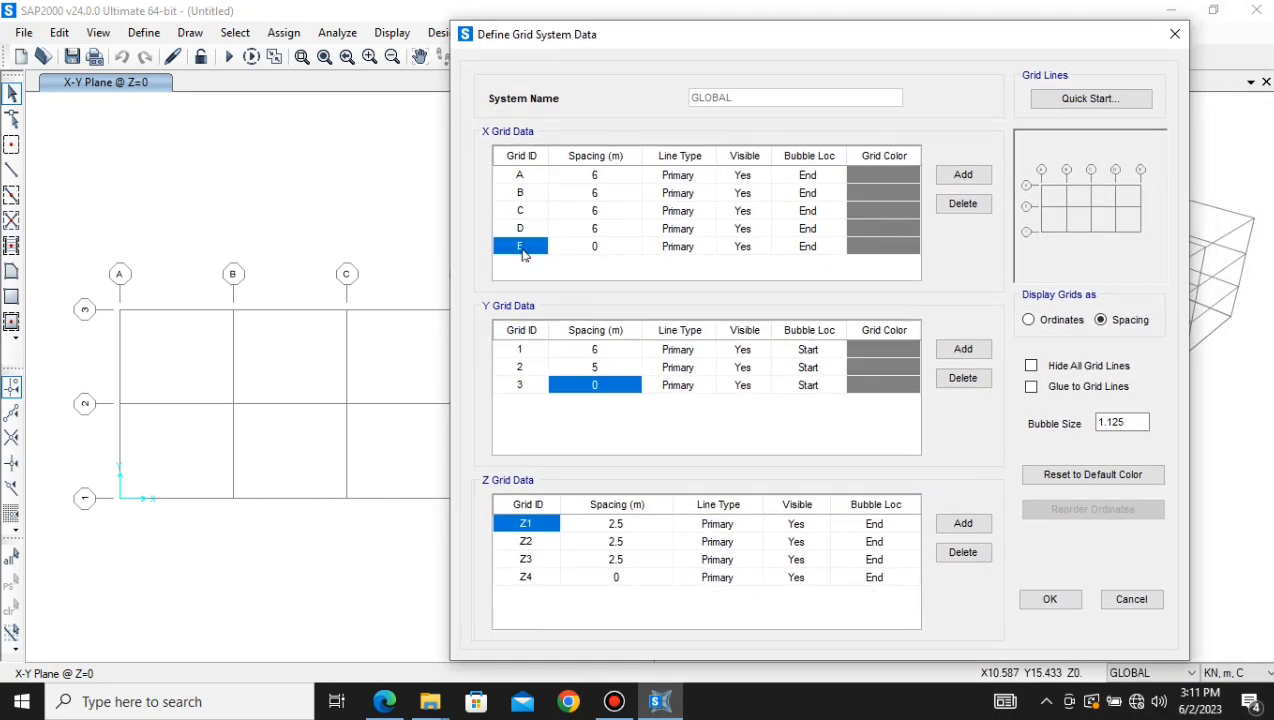
left_click(963, 210)
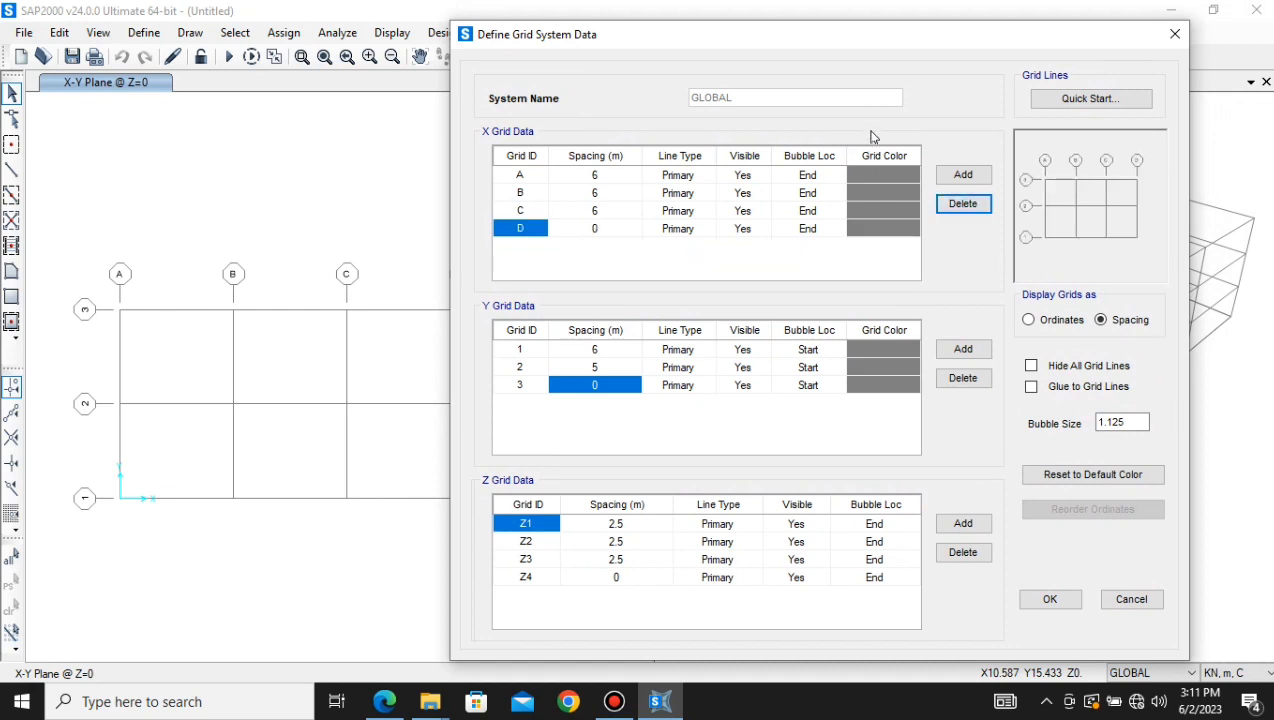
left_click_drag(727, 49, 869, 57)
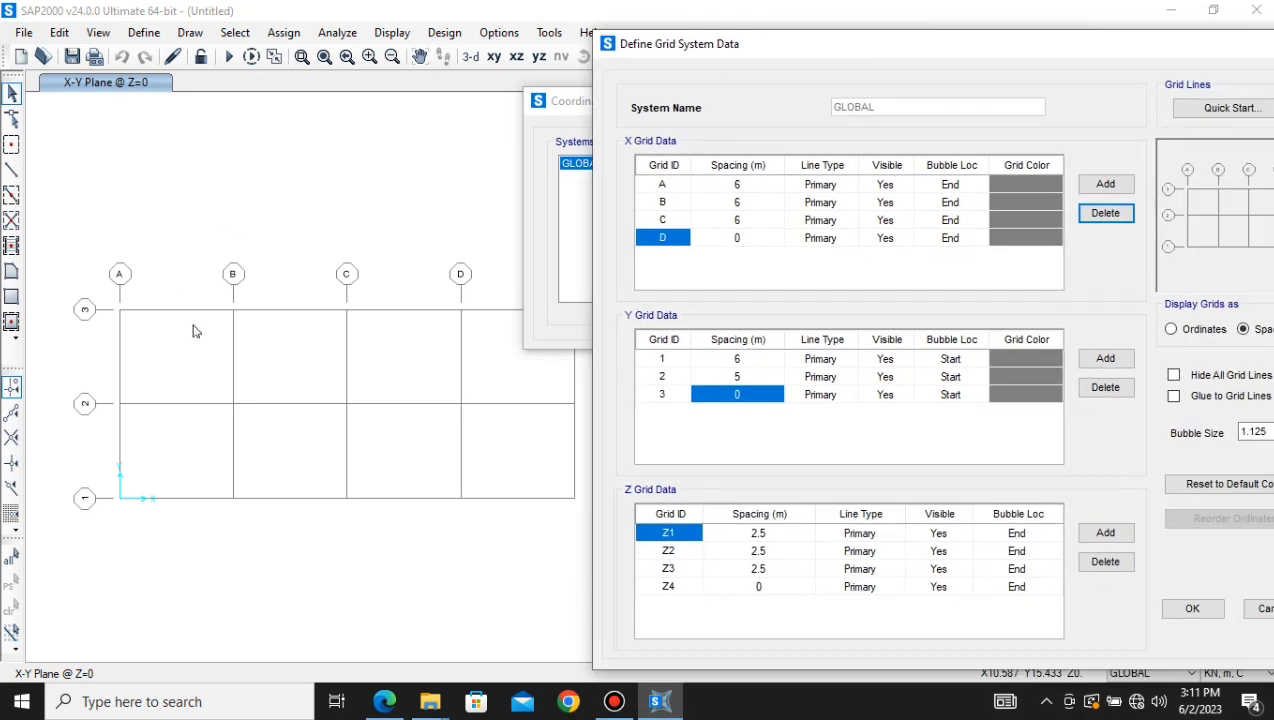
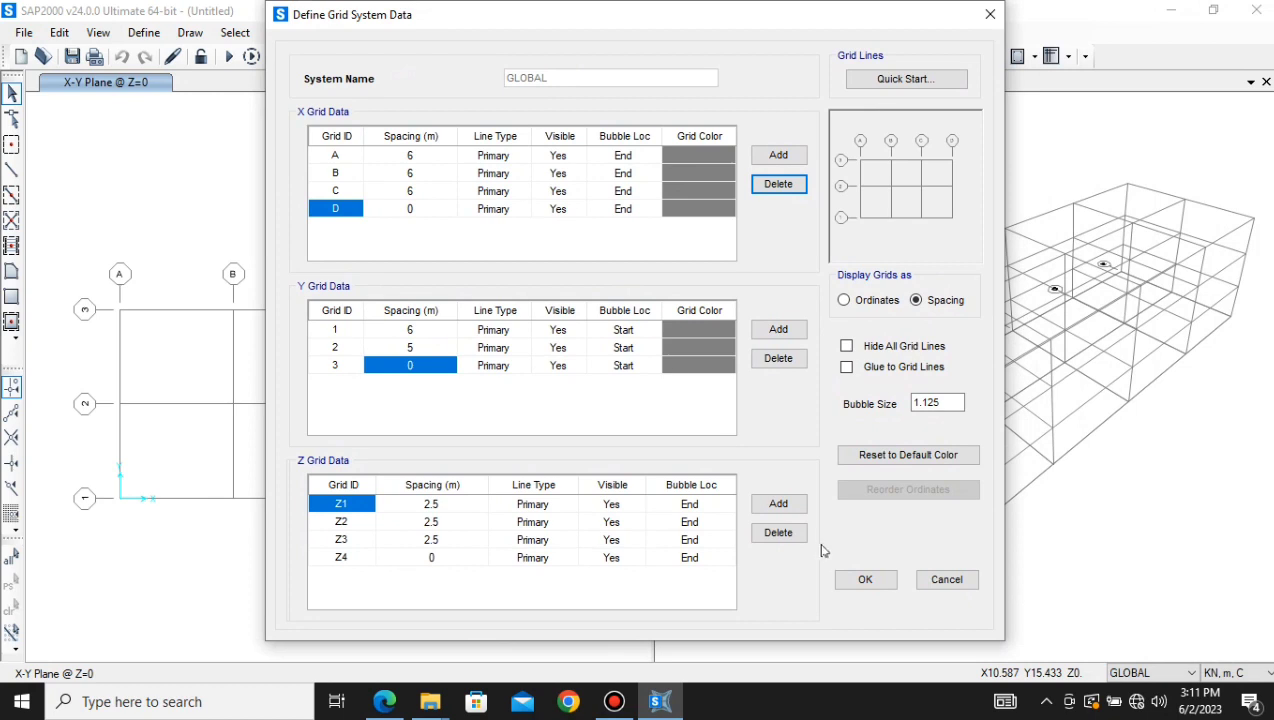
left_click(847, 580)
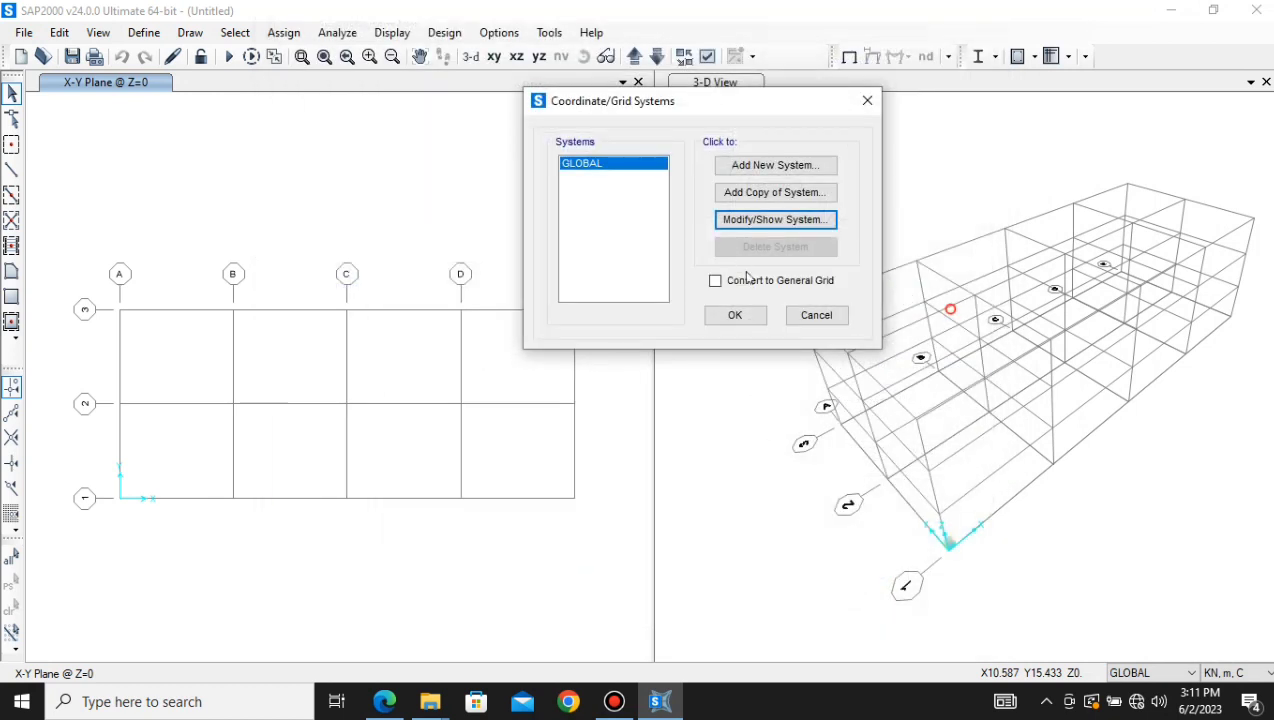
left_click(740, 315)
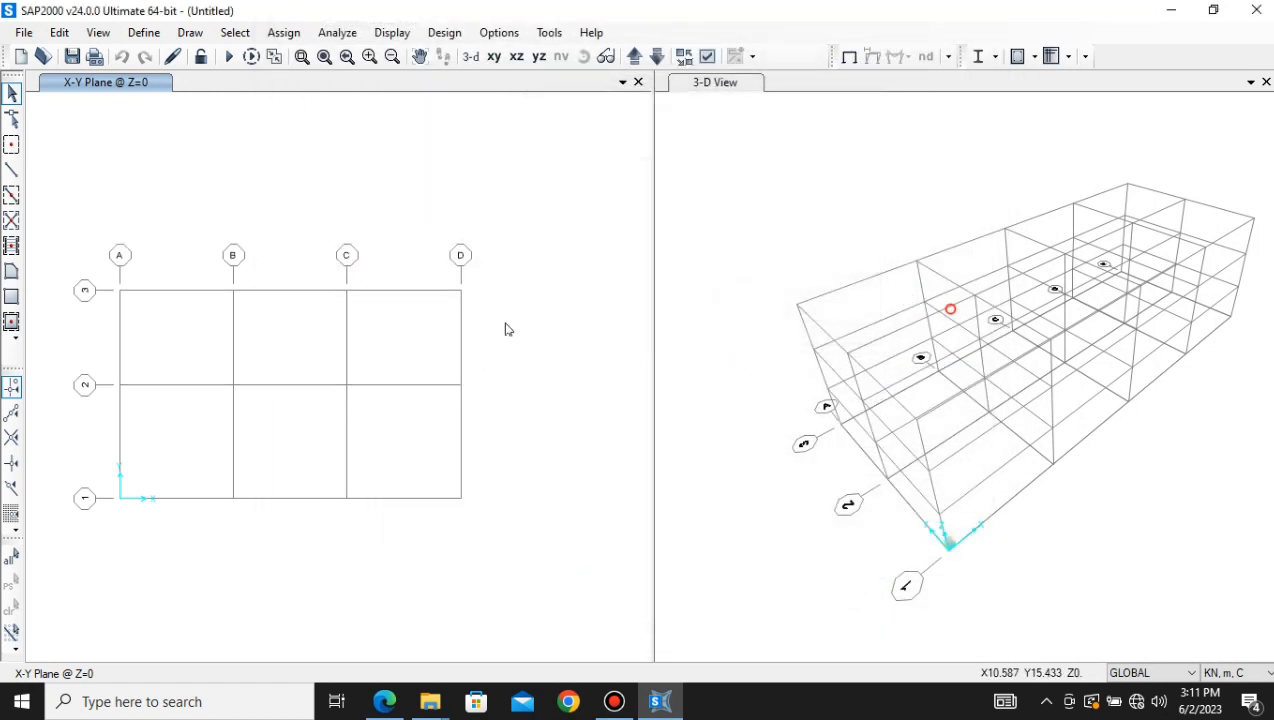
left_click(455, 535)
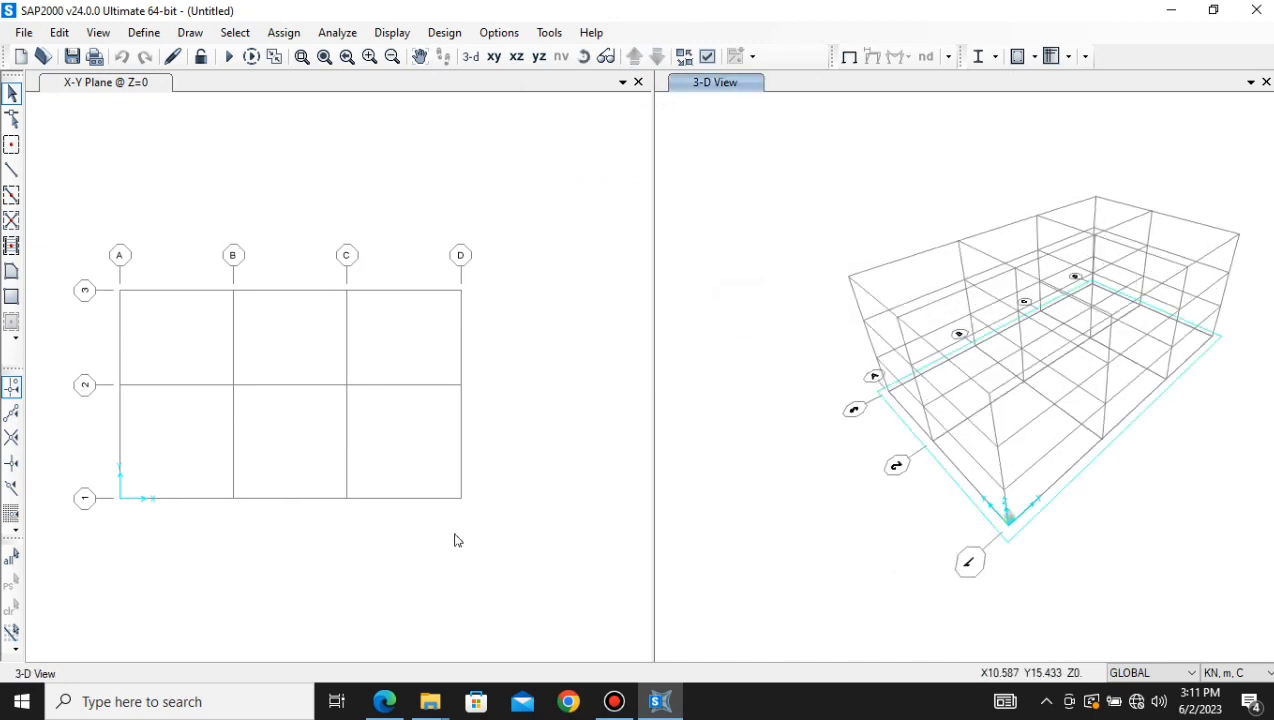
- Add a Y grid line at ordinate 16 m beyond line 3 in the GLOBAL system's grid data
right_click(359, 122)
left_click(400, 145)
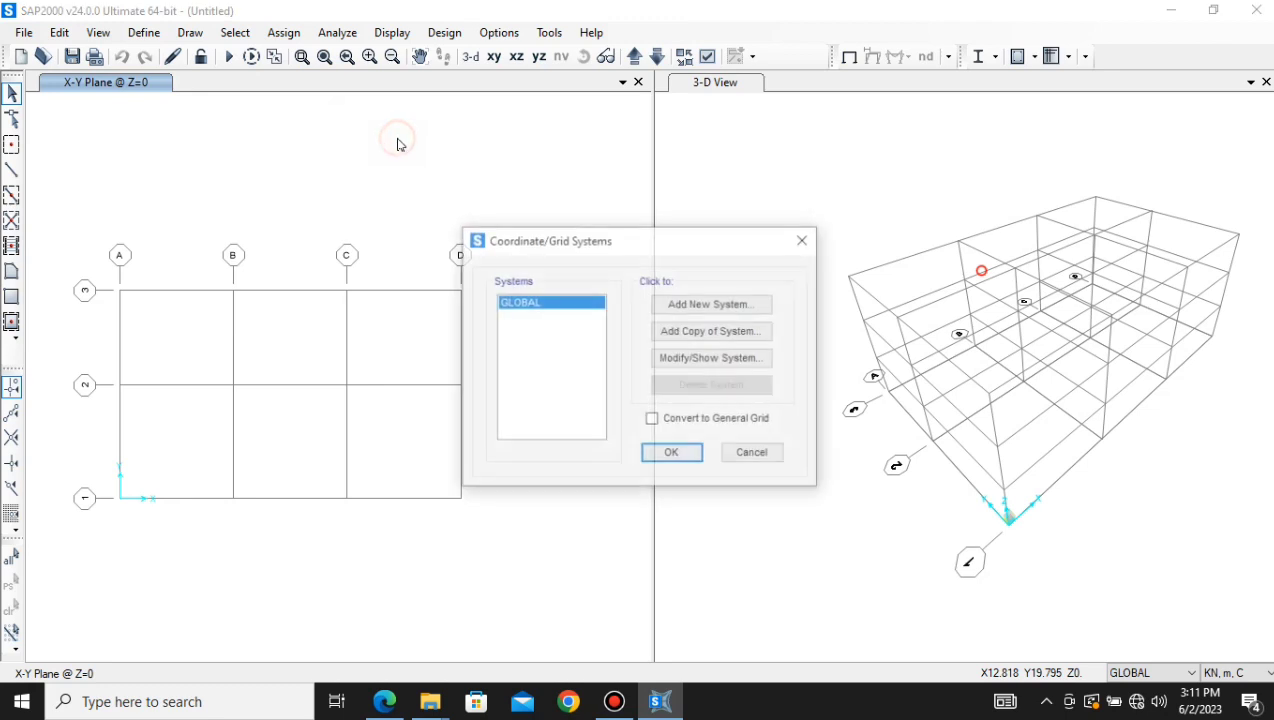
left_click(738, 366)
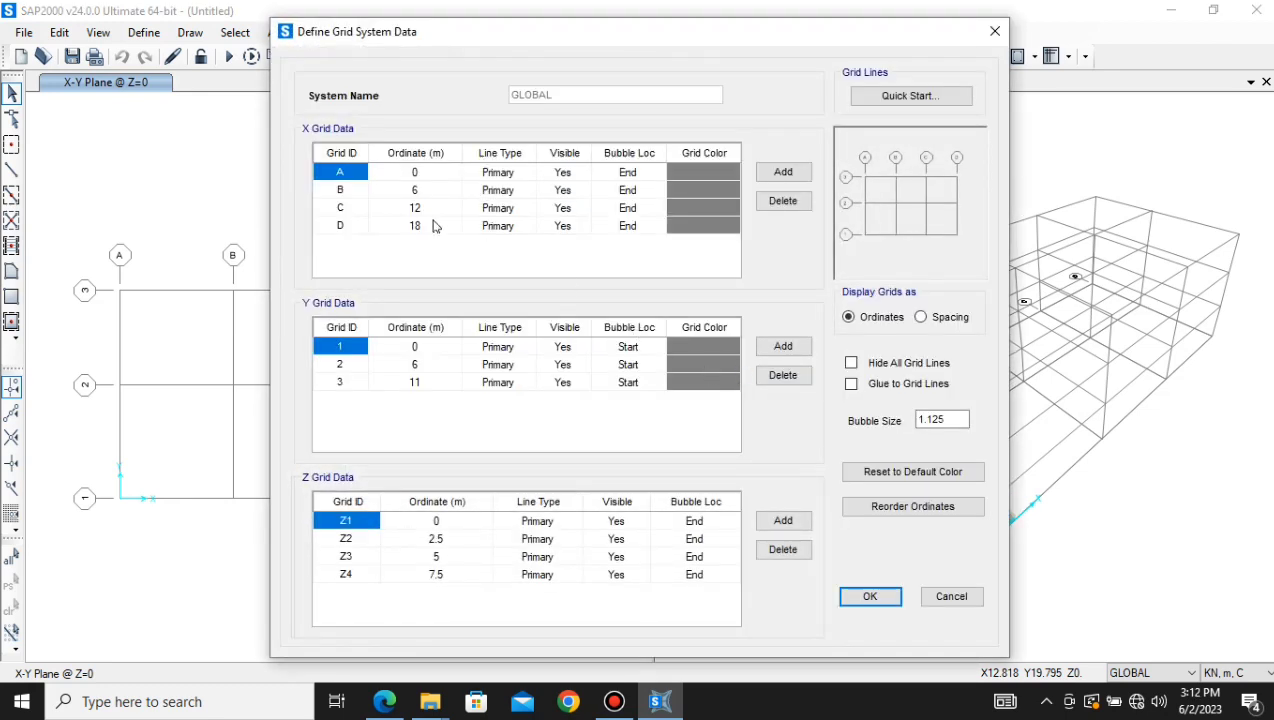
left_click_drag(446, 44, 688, 24)
left_click(582, 369)
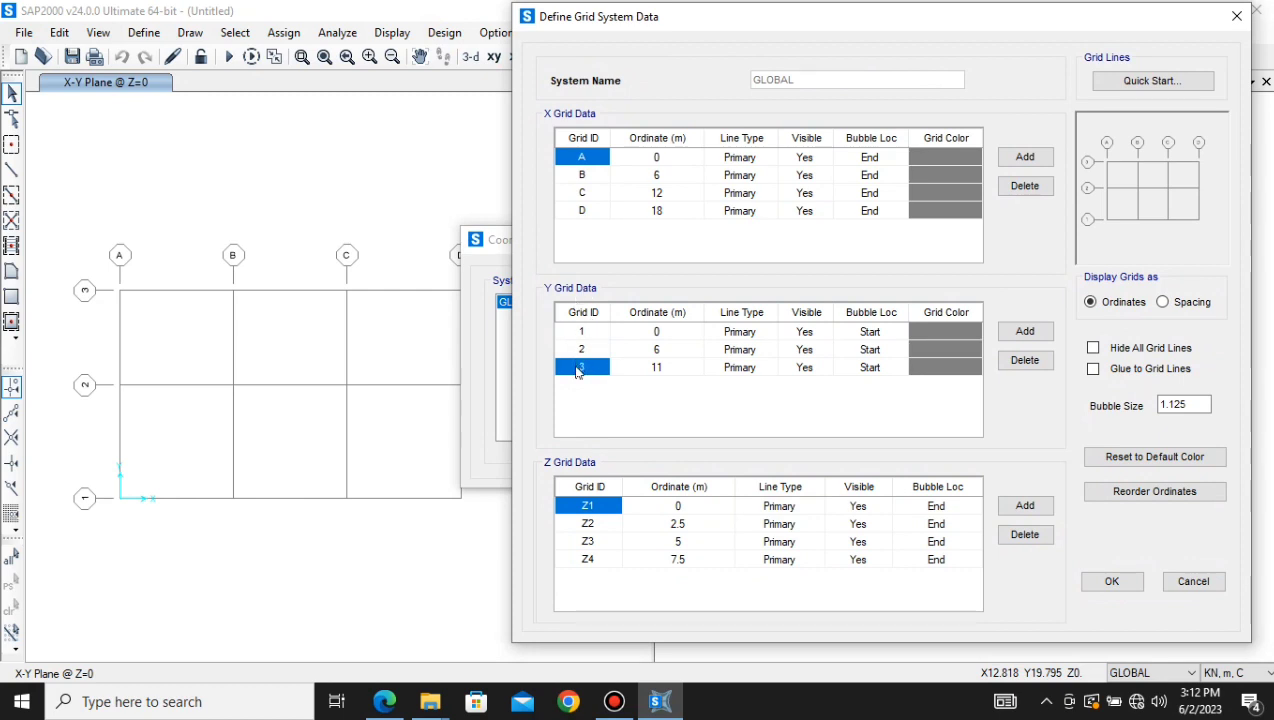
left_click(1006, 331)
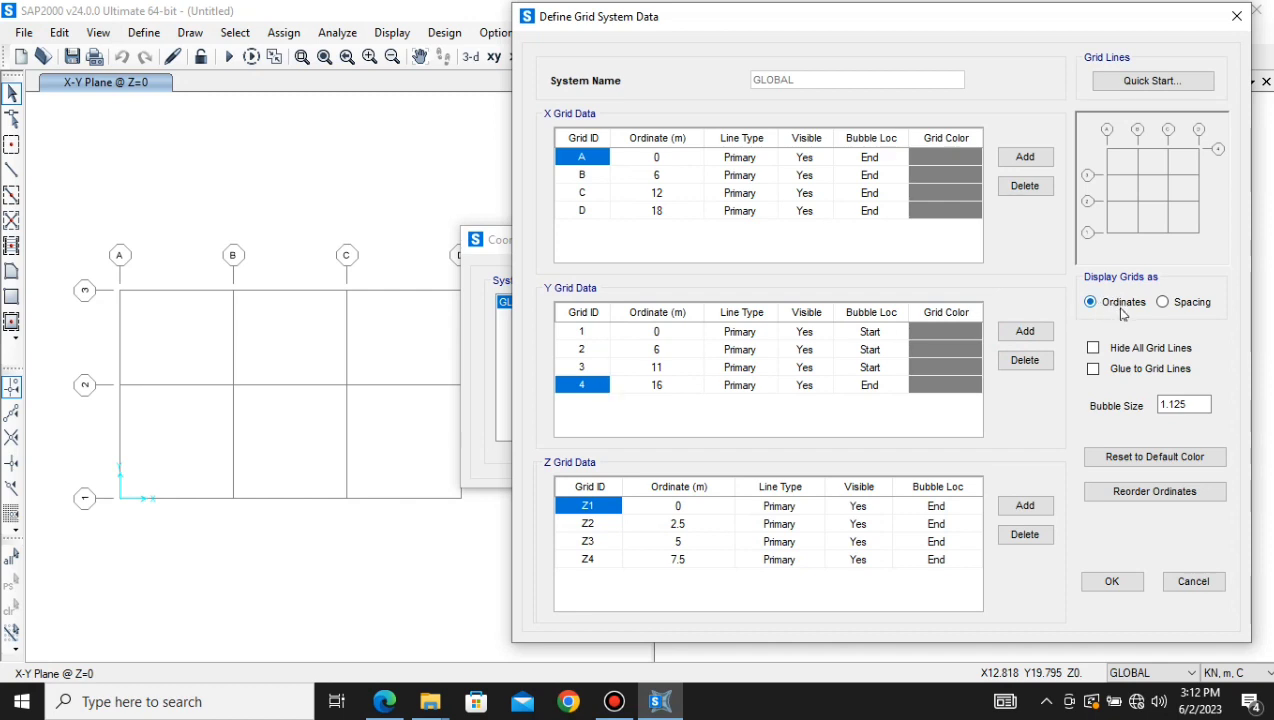
- Display the grids as spacing, check the spacings of the Y grid lines, and apply the grid changes to the model
left_click(1163, 301)
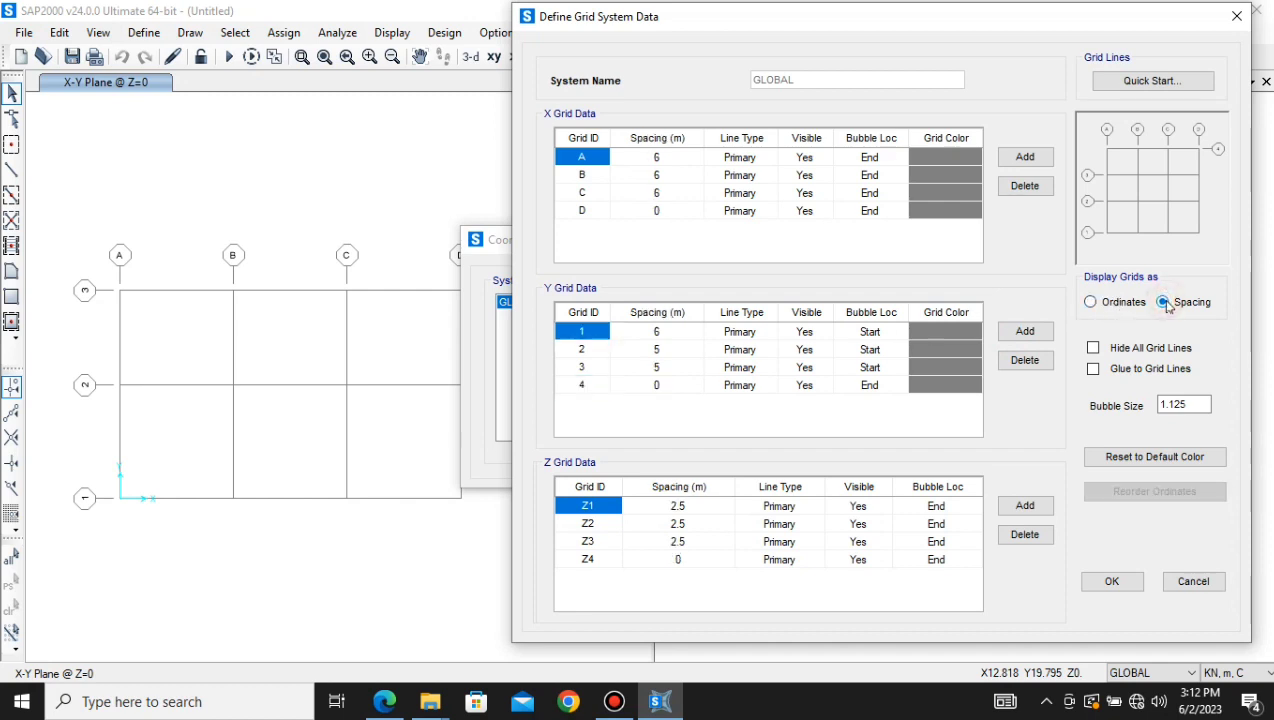
left_click(596, 389)
left_click(661, 388)
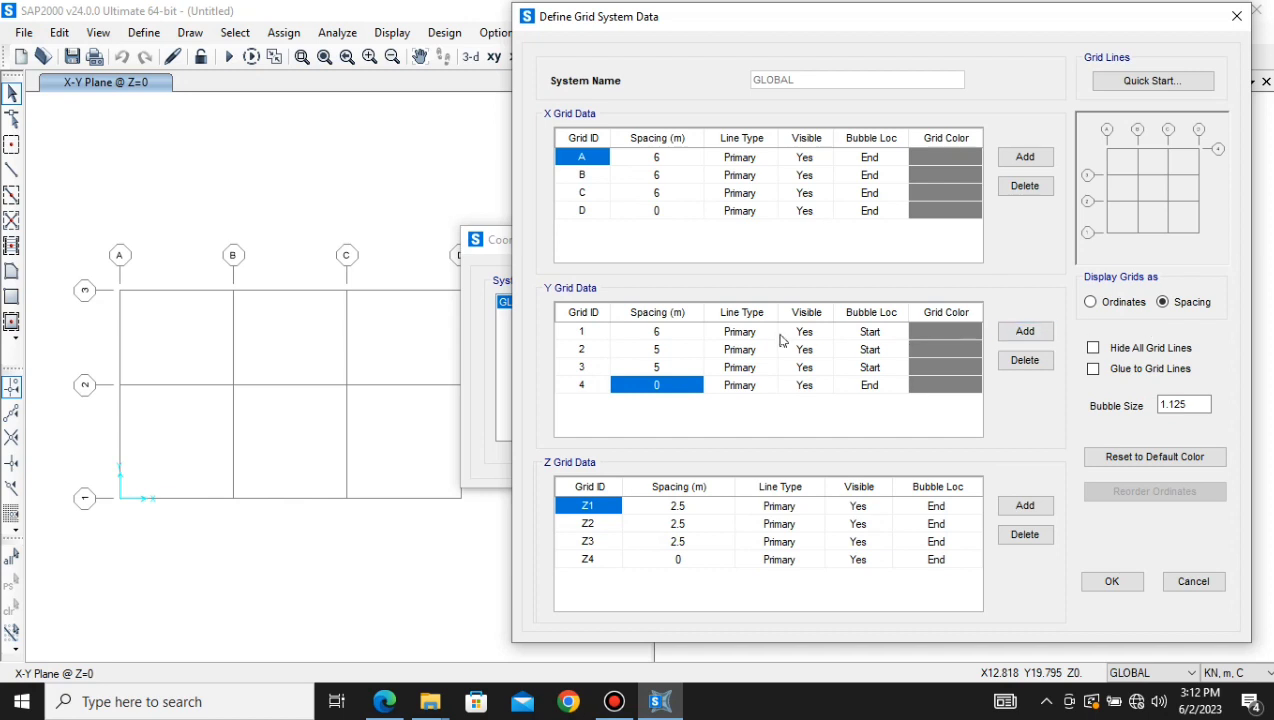
left_click(585, 330)
left_click(583, 347)
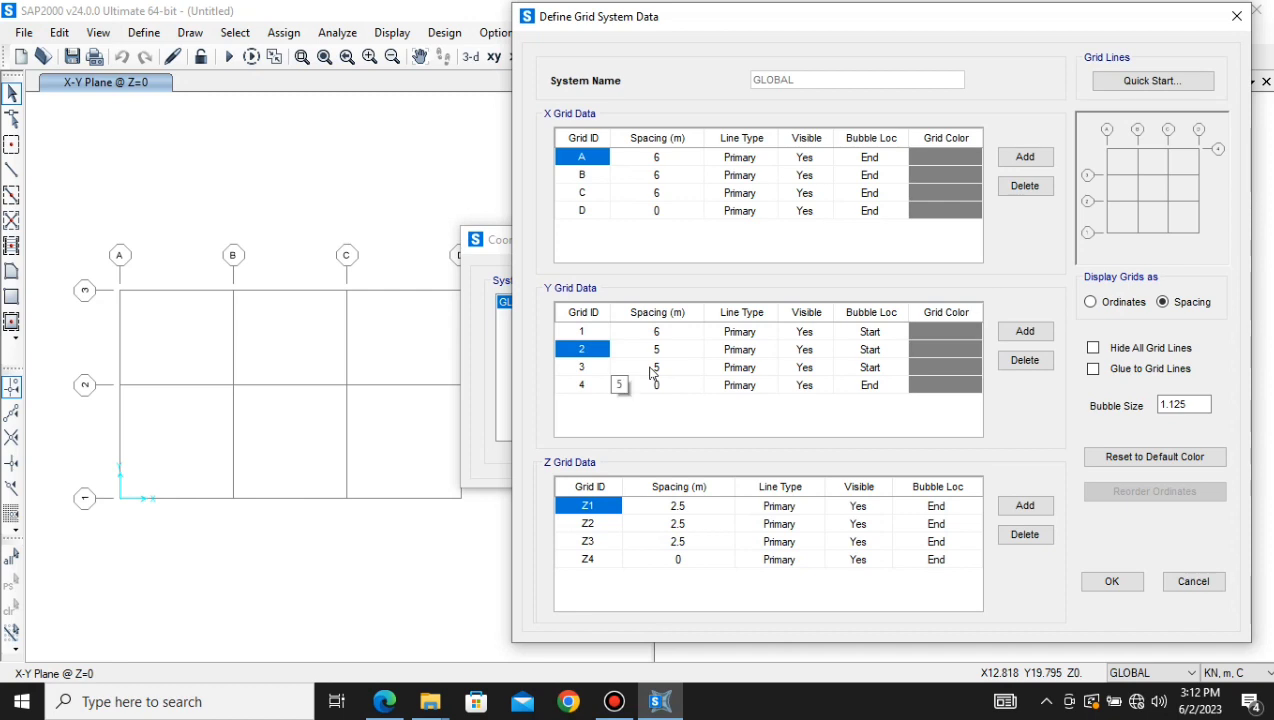
left_click(1122, 588)
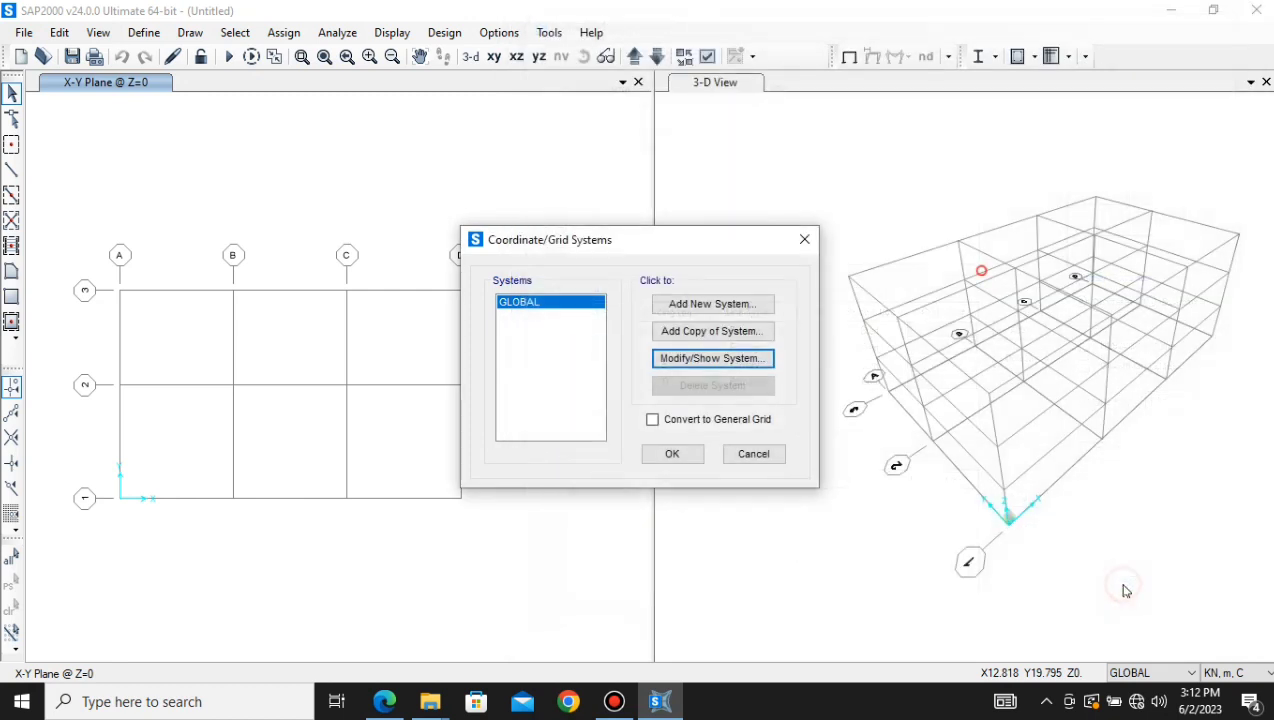
left_click(683, 458)
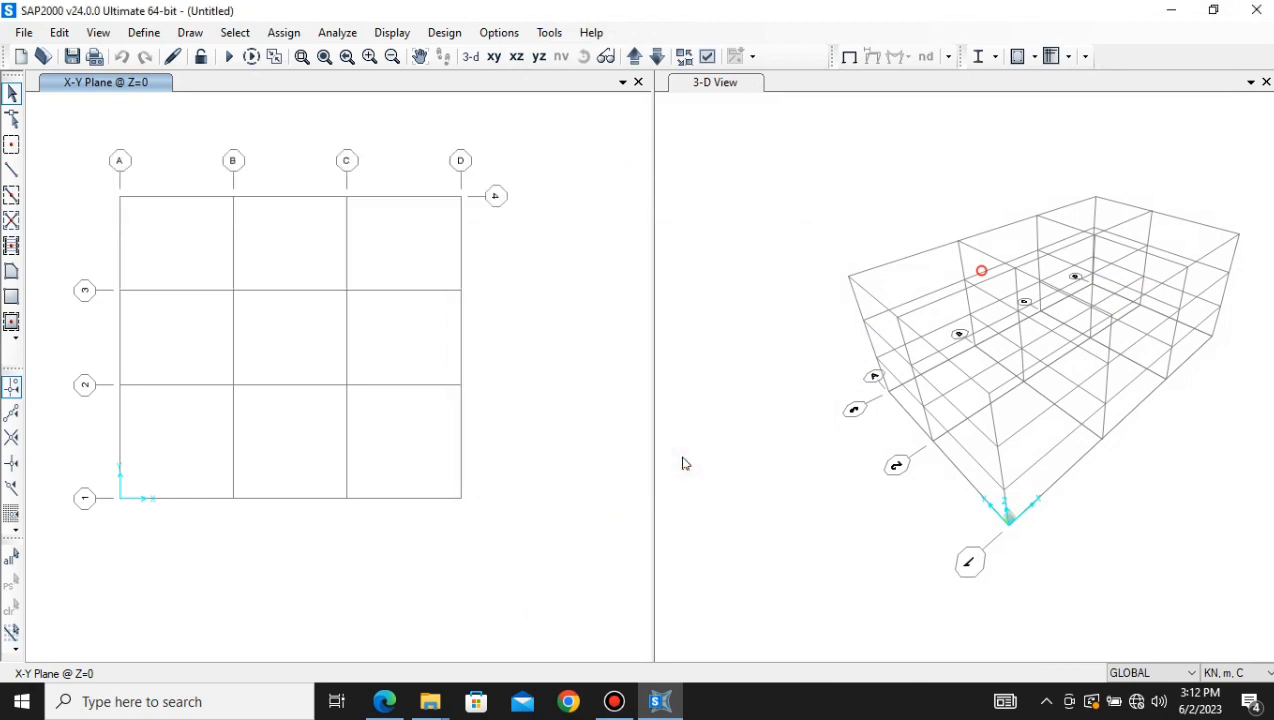
- Switch the plan view to the X-Z plane at Y=0, step through the elevations at Y=6, 11 and 16, and return to Y=0
left_click(490, 208)
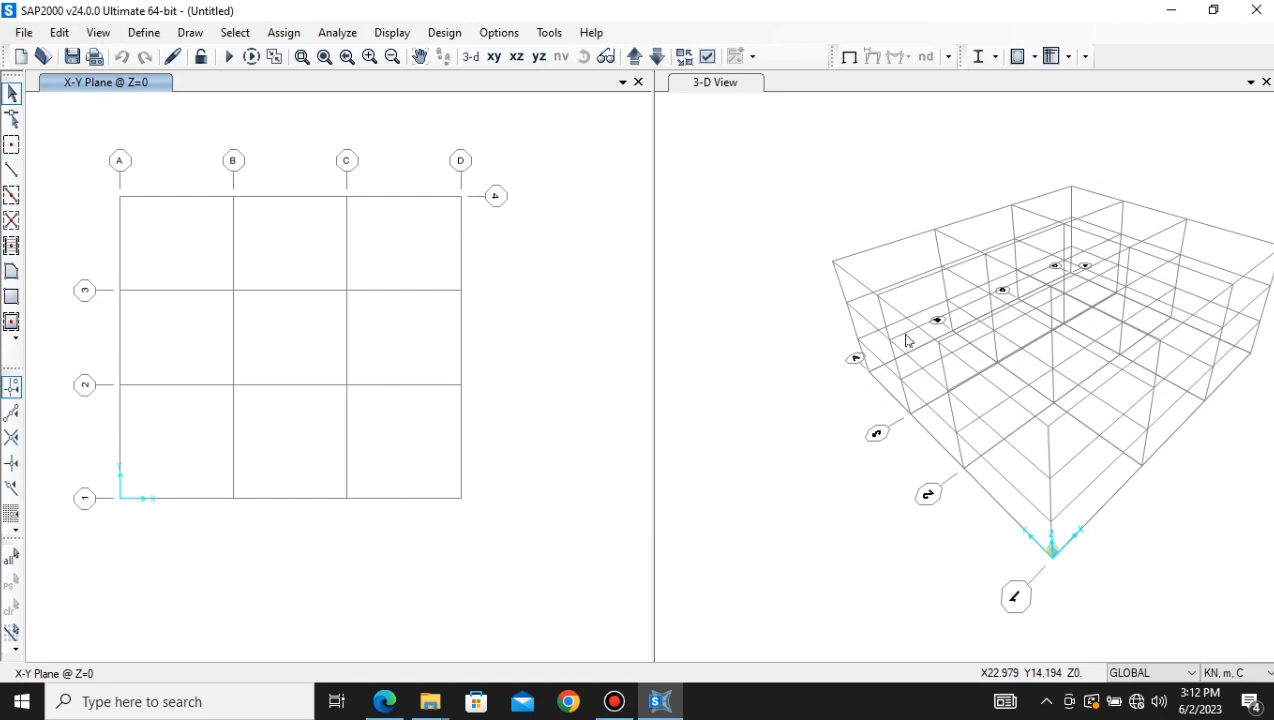
left_click(125, 85)
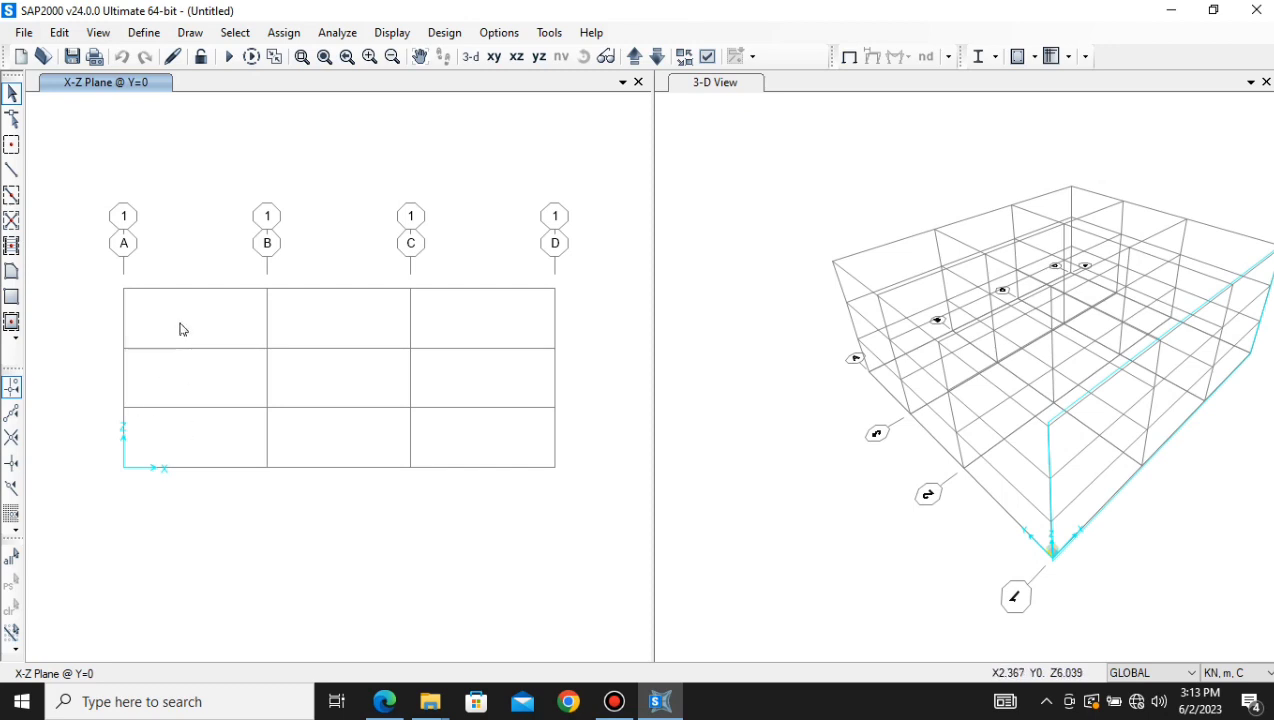
left_click(635, 57)
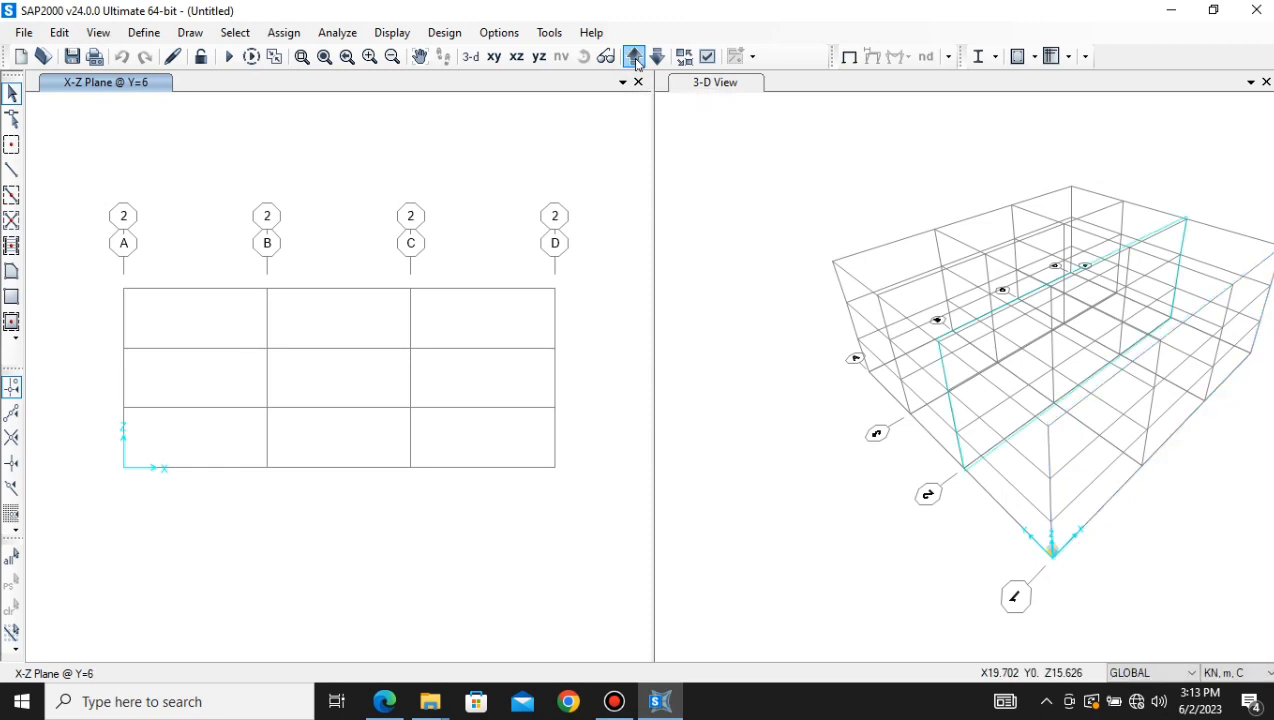
left_click(635, 57)
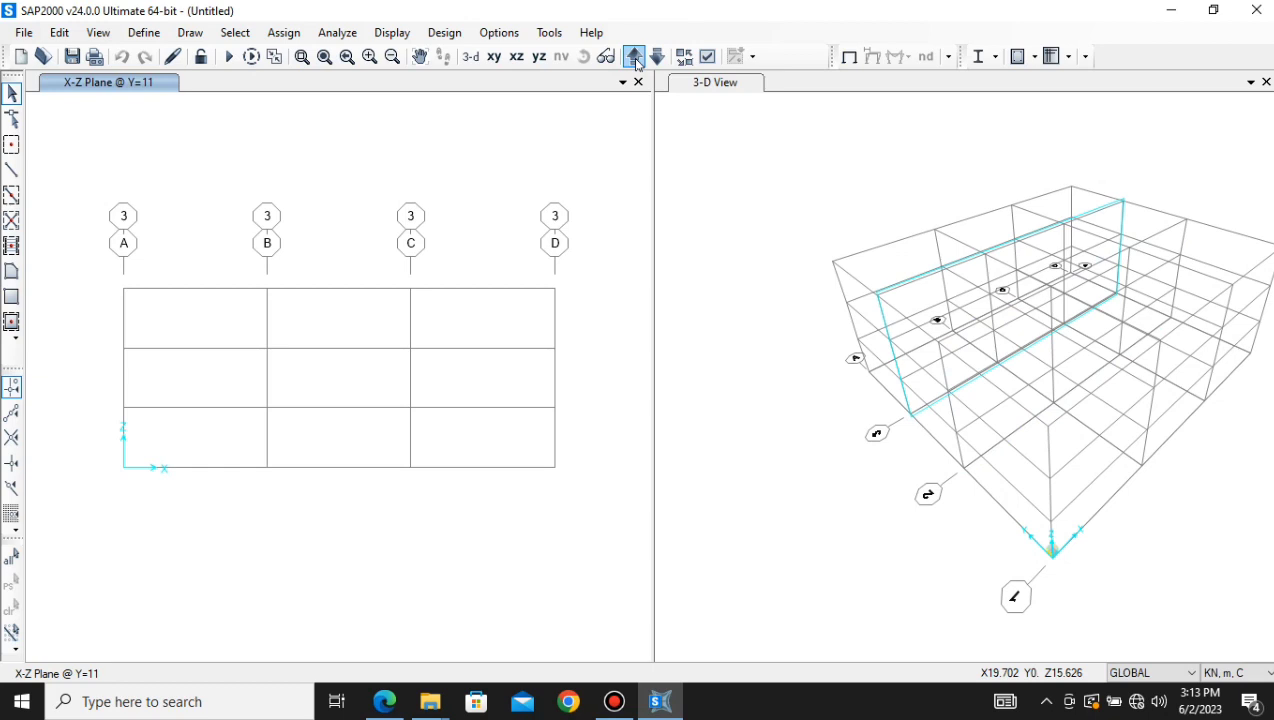
left_click(635, 57)
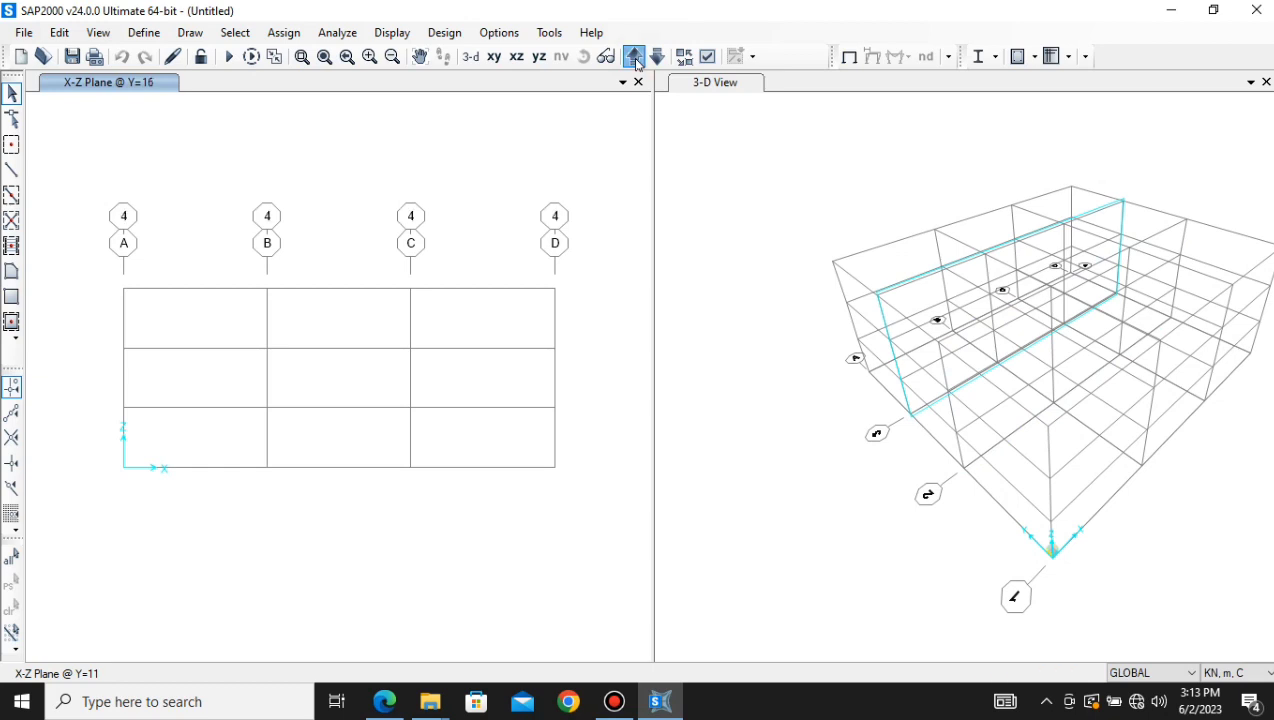
left_click(635, 57)
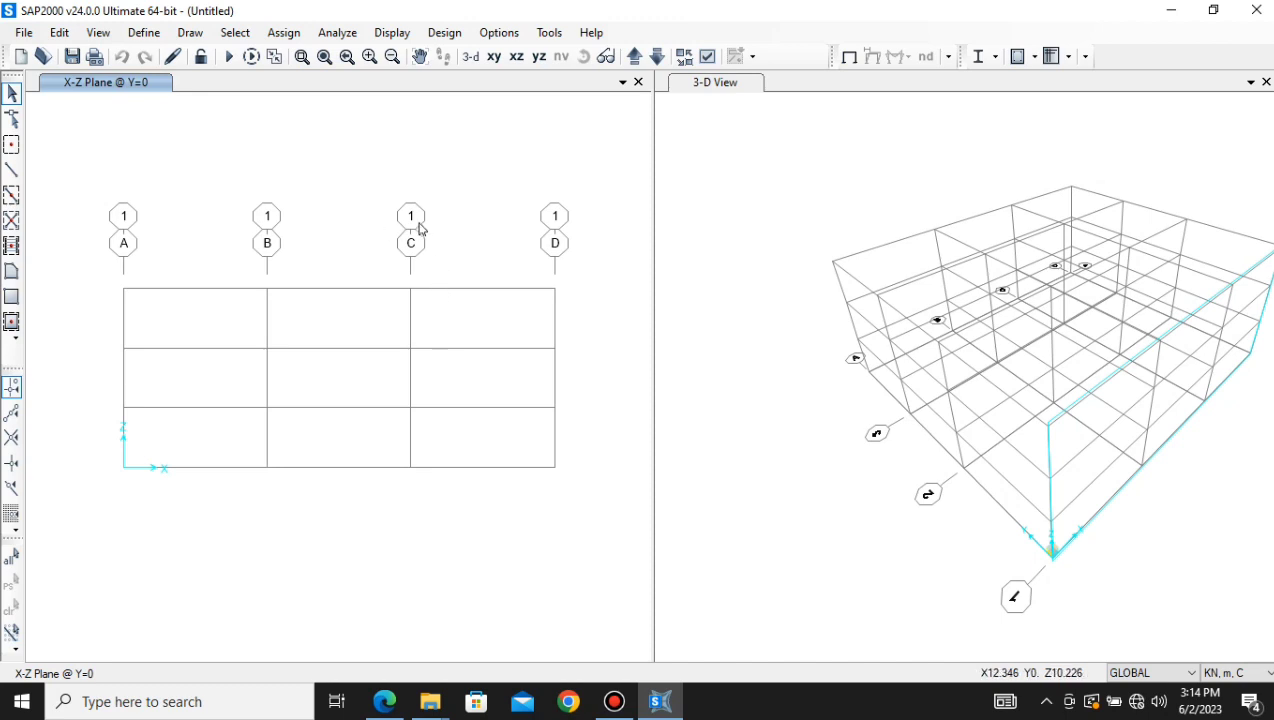
left_click(619, 706)
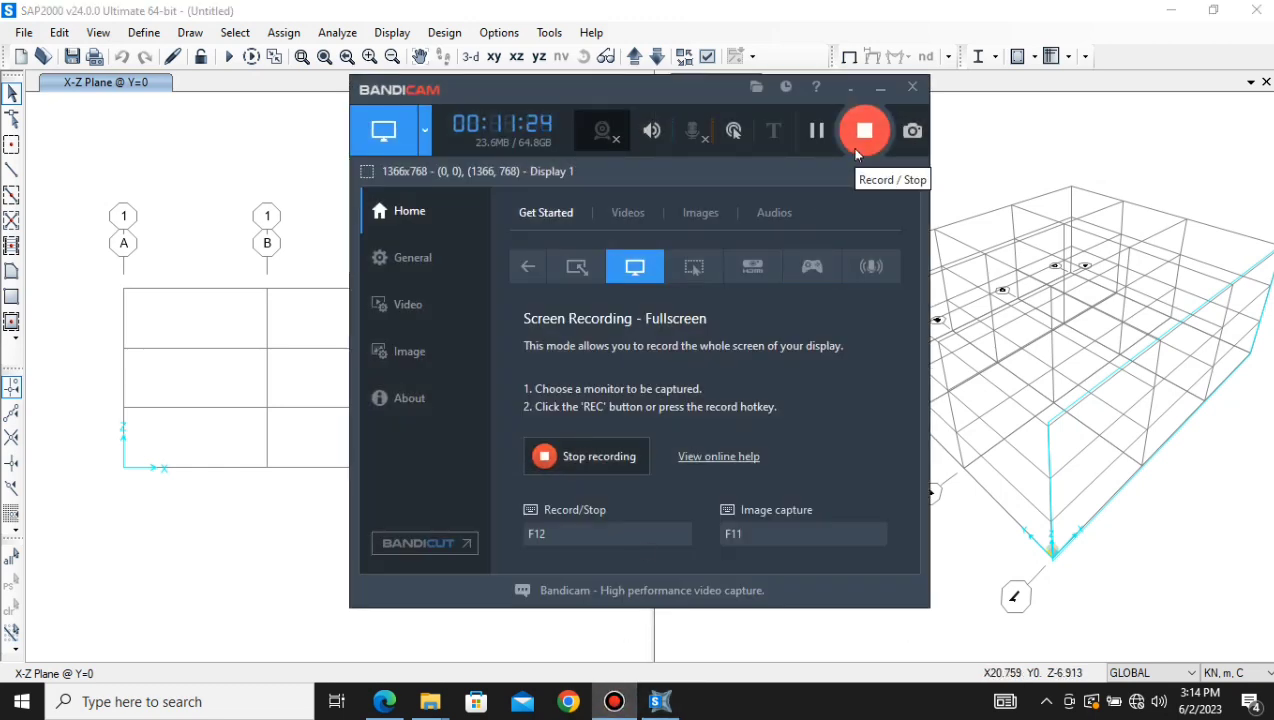